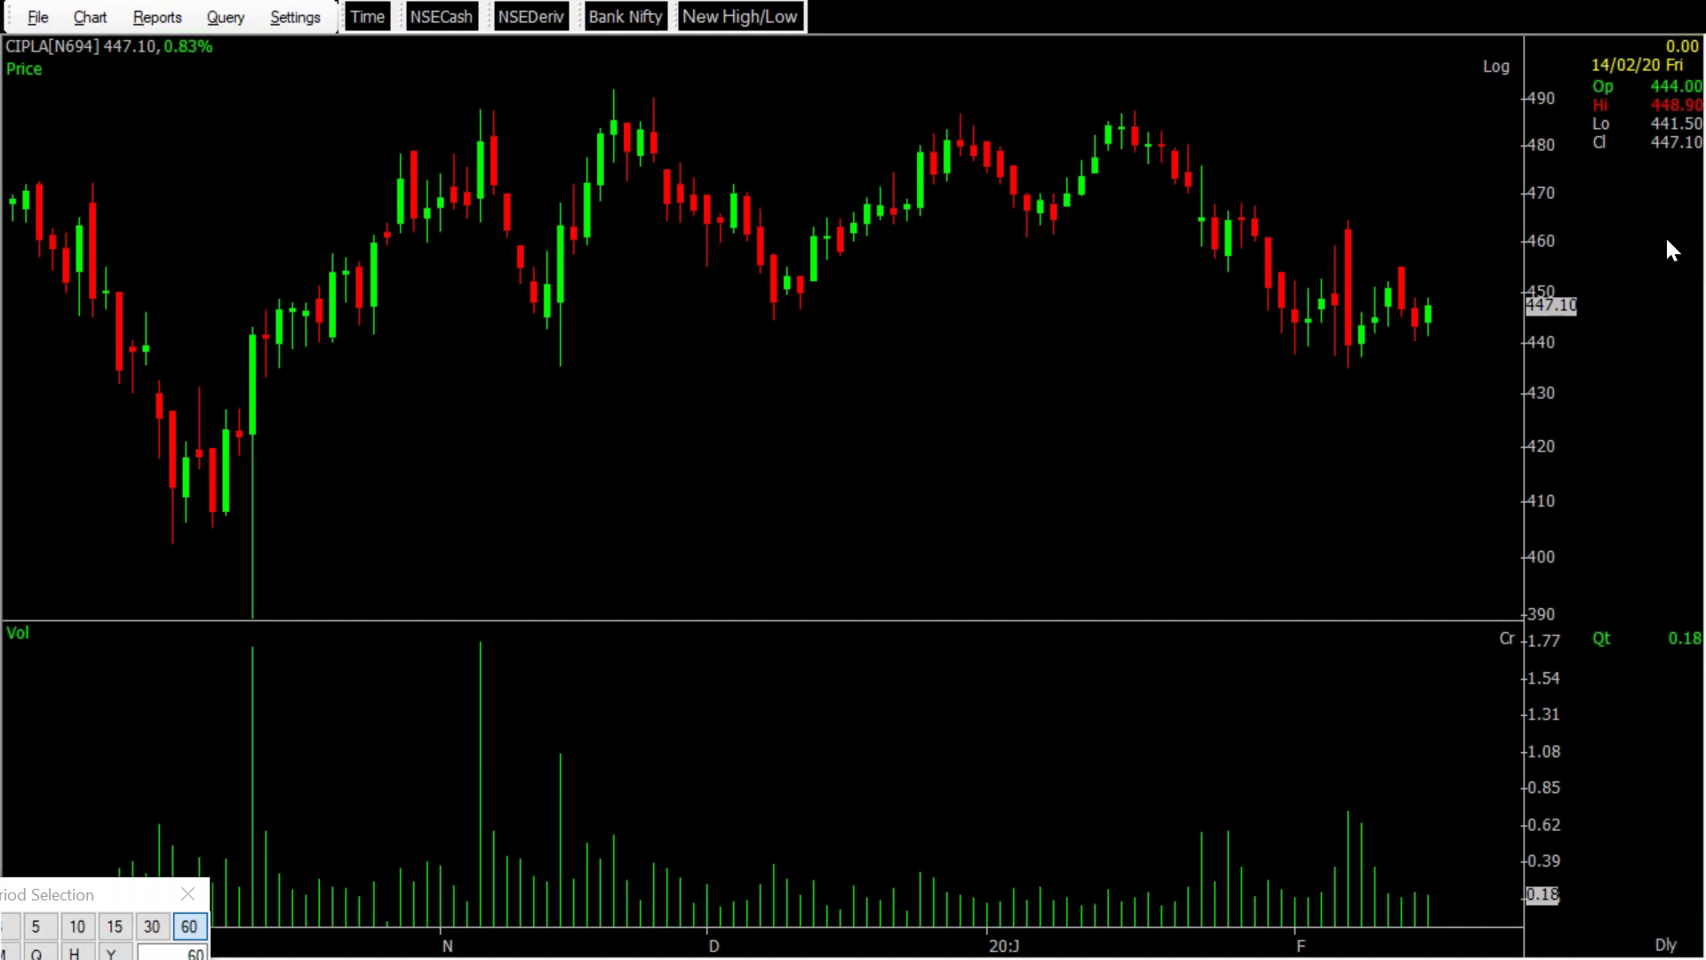
Review the BHARTIARTL chart on daily, monthly and quarterly periods, inspecting the early 2008 peak before returning to daily
key("Page_Down")
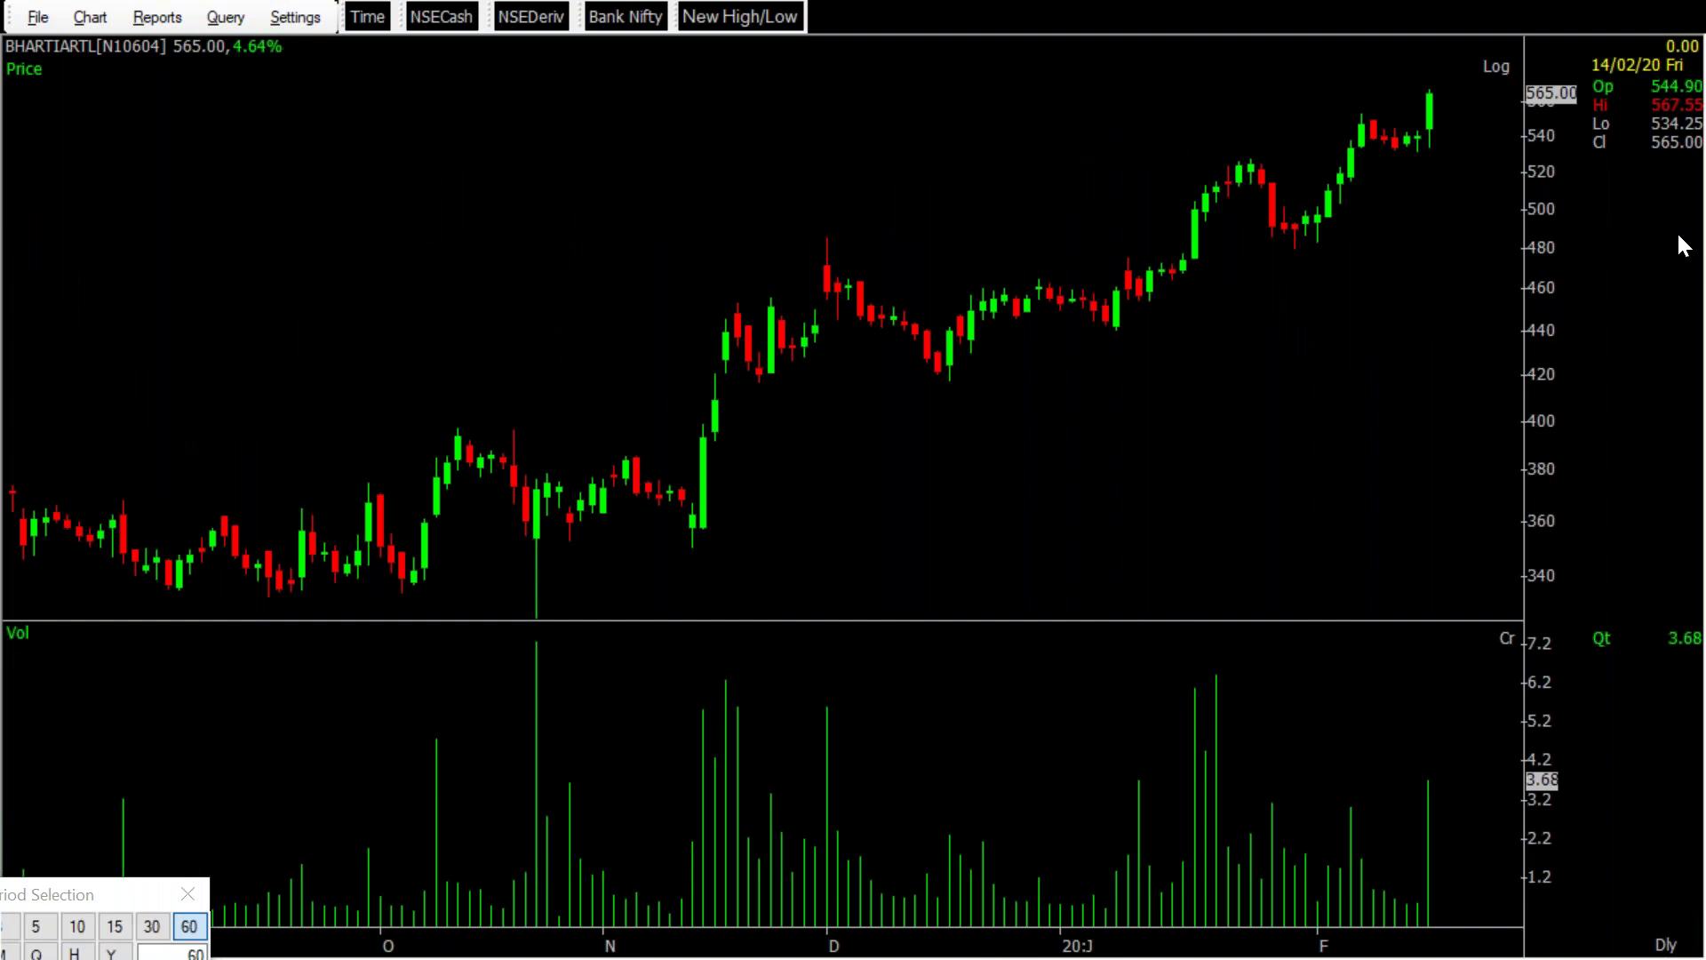
key("m")
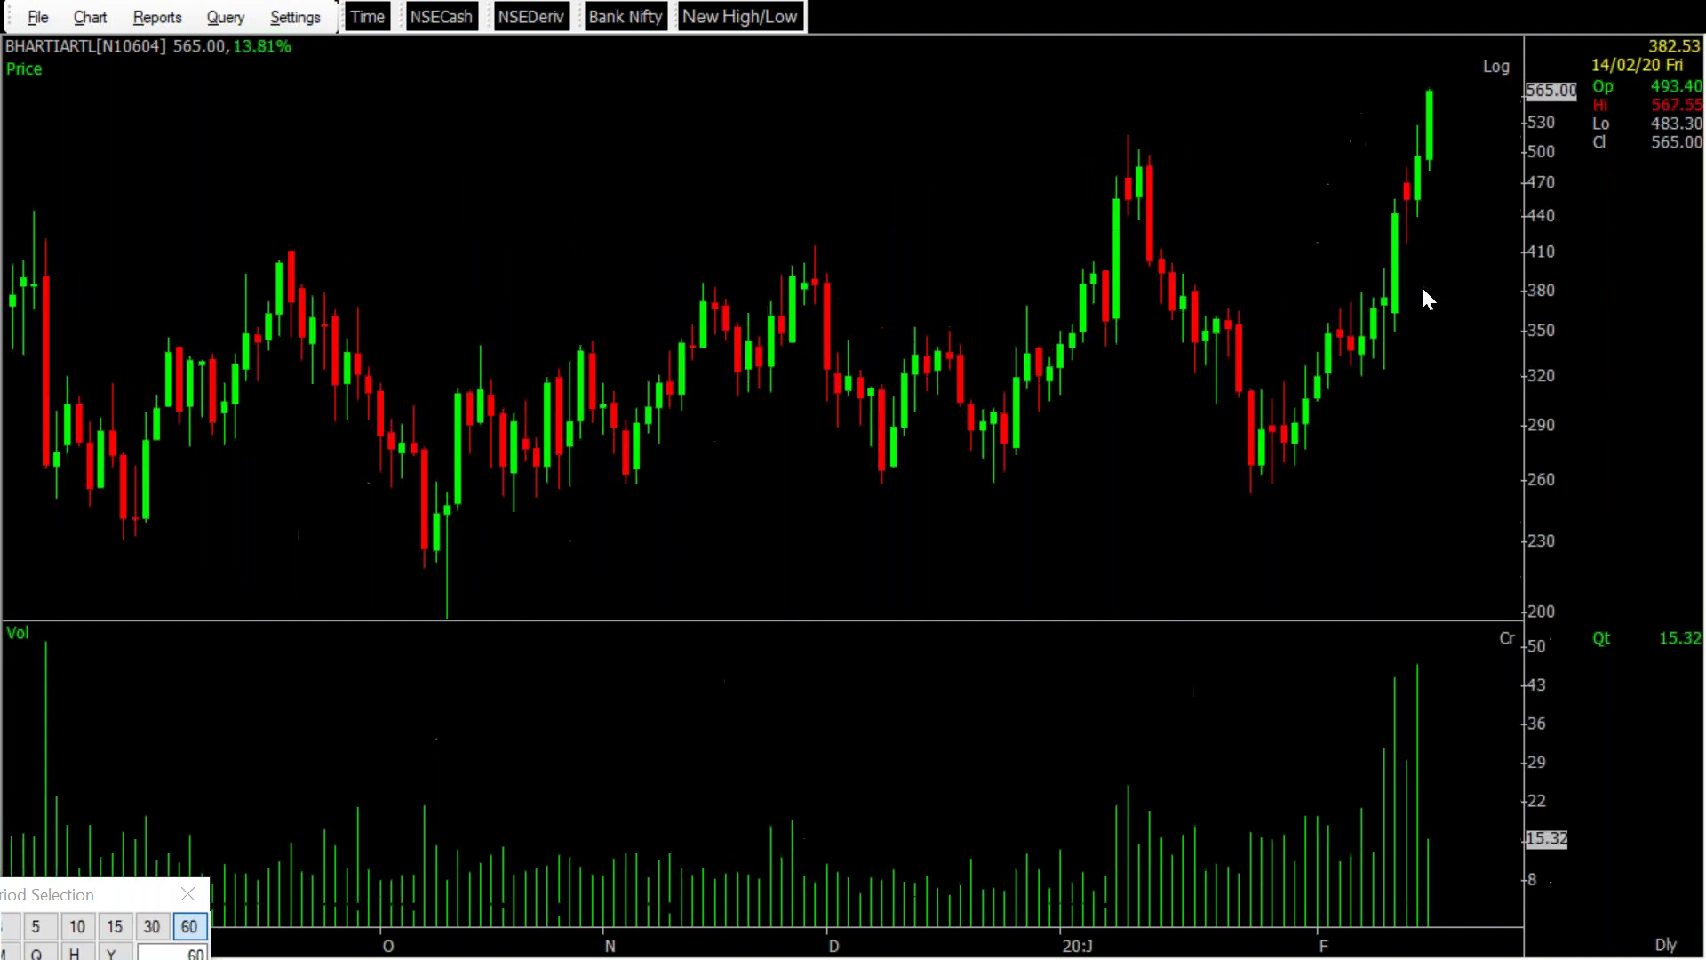
key("q")
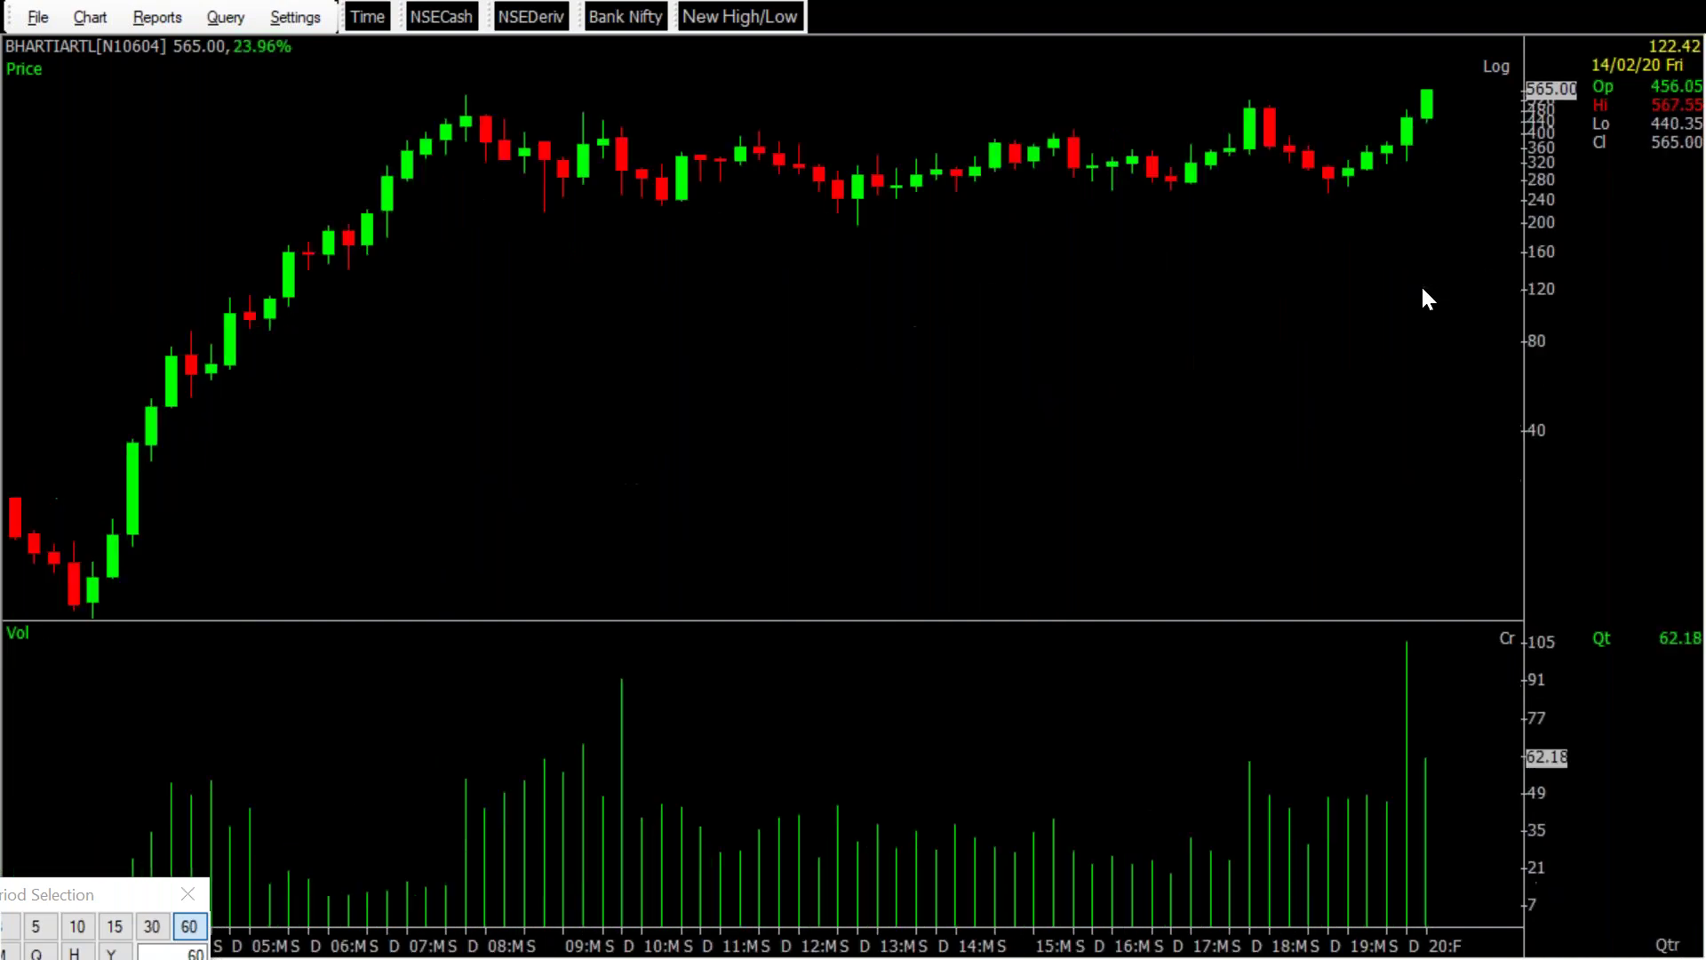
key("d")
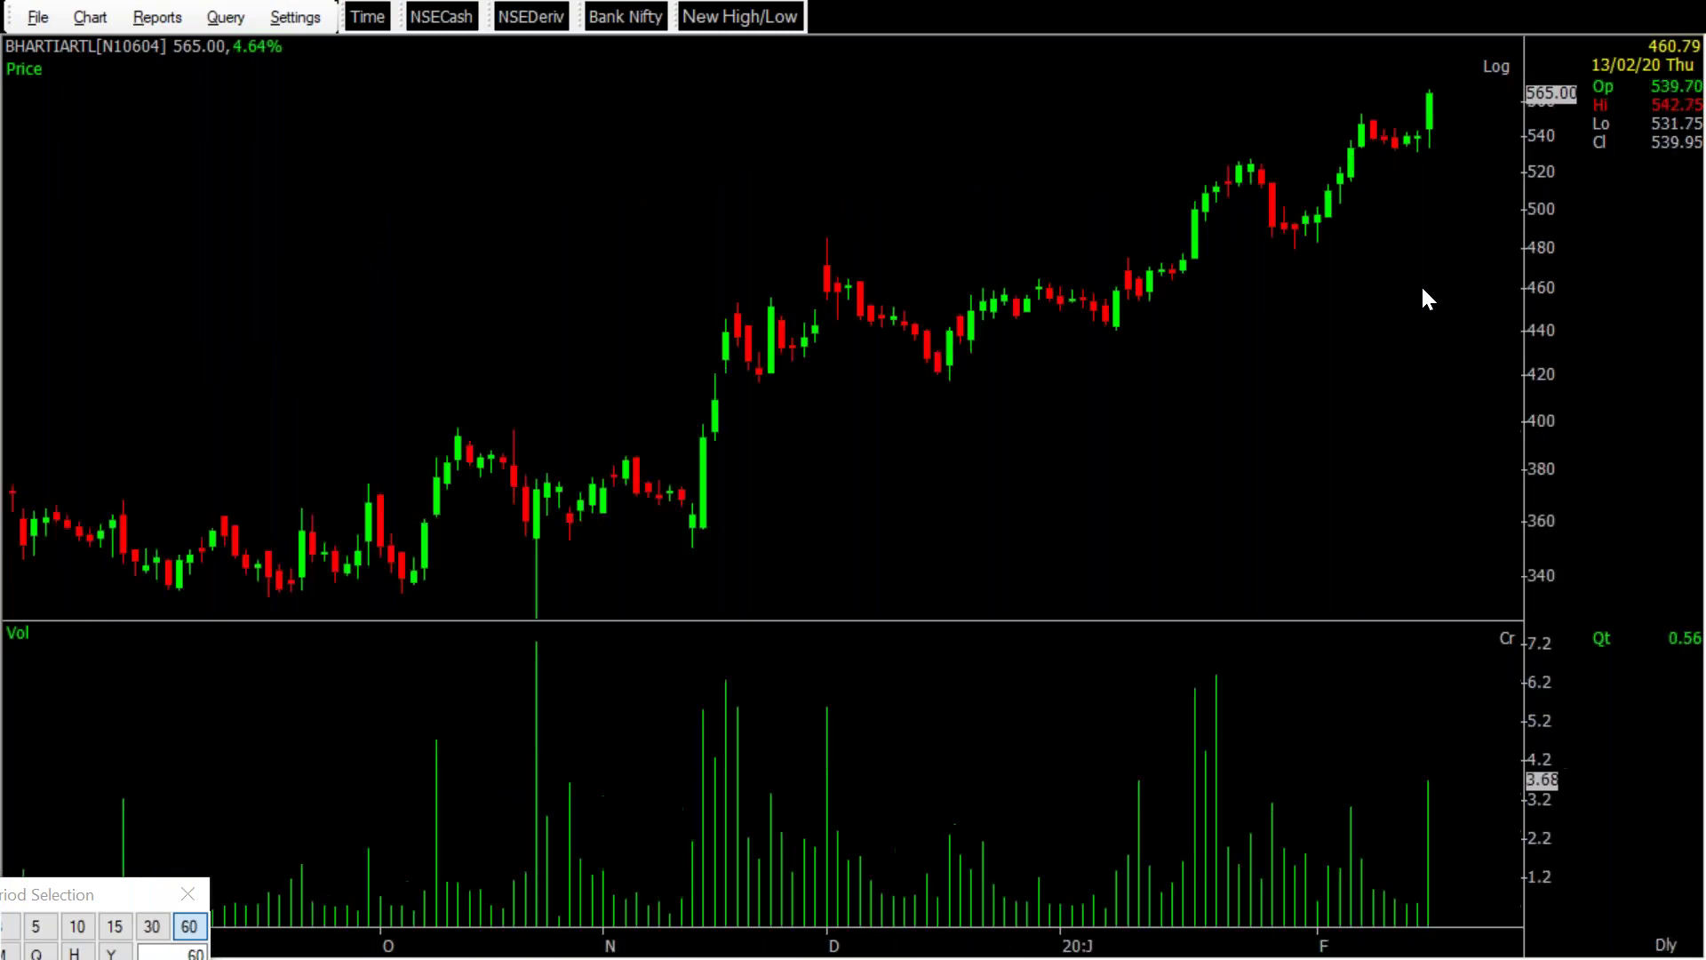
key("q")
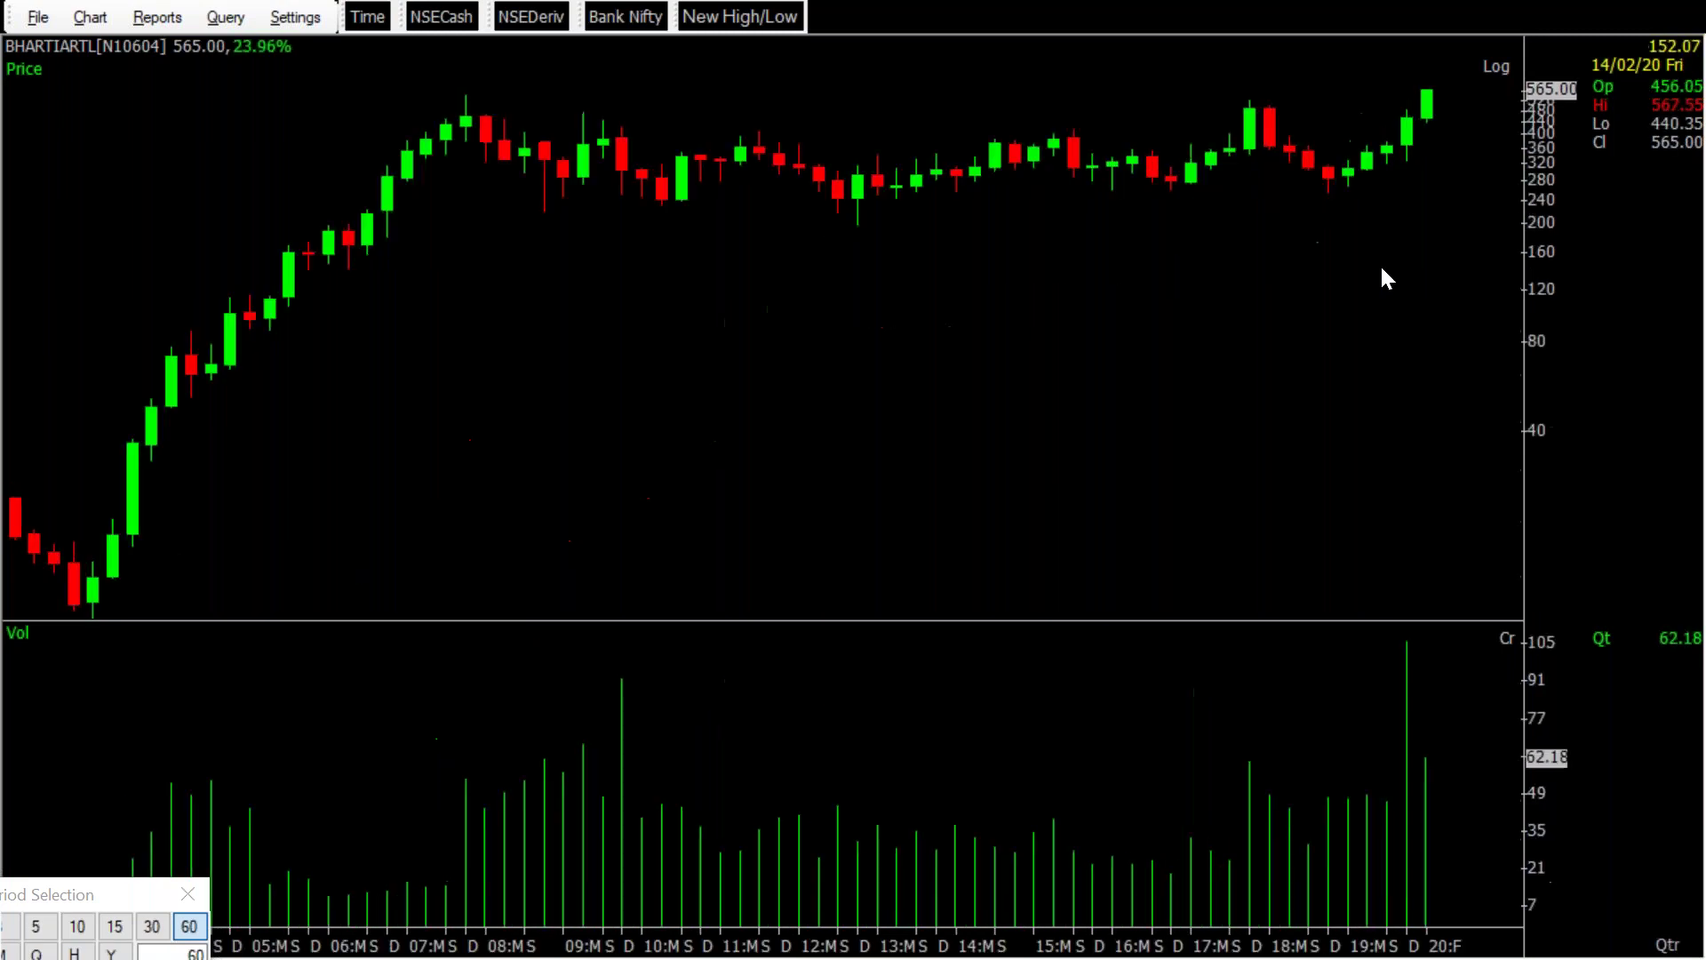
left_click(484, 92)
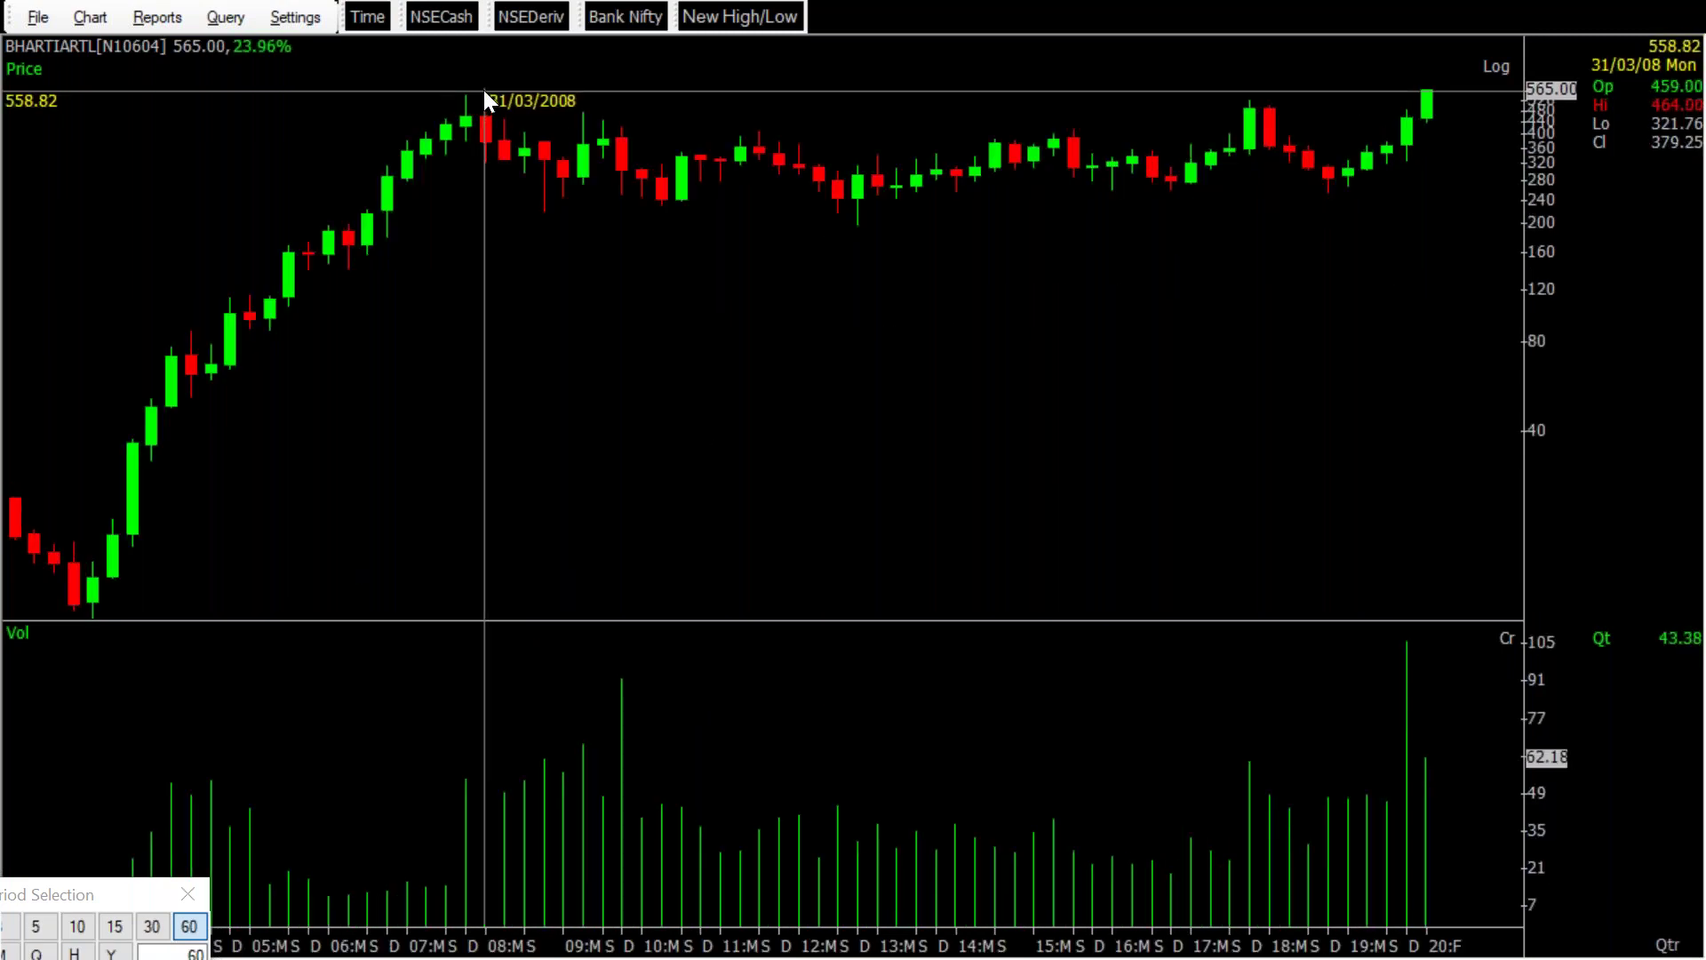
key("d")
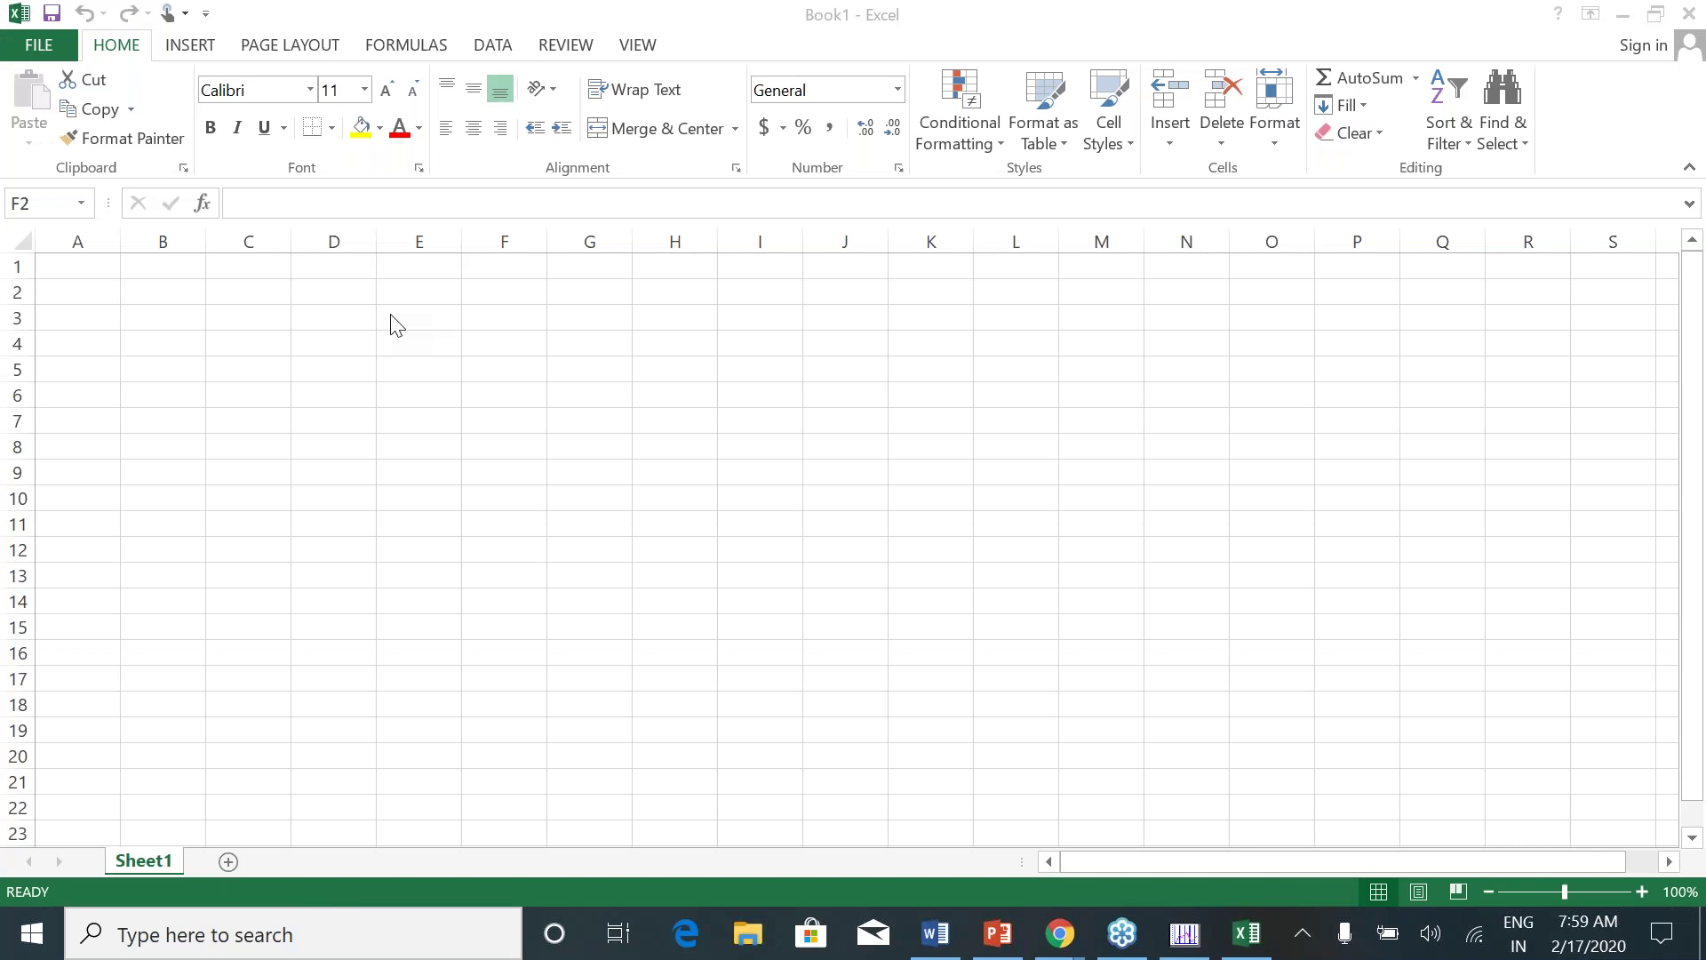
Switch to the blank Excel workbook and enter Indusind in E3 and ITC in E4
left_click(504, 291)
left_click(418, 318)
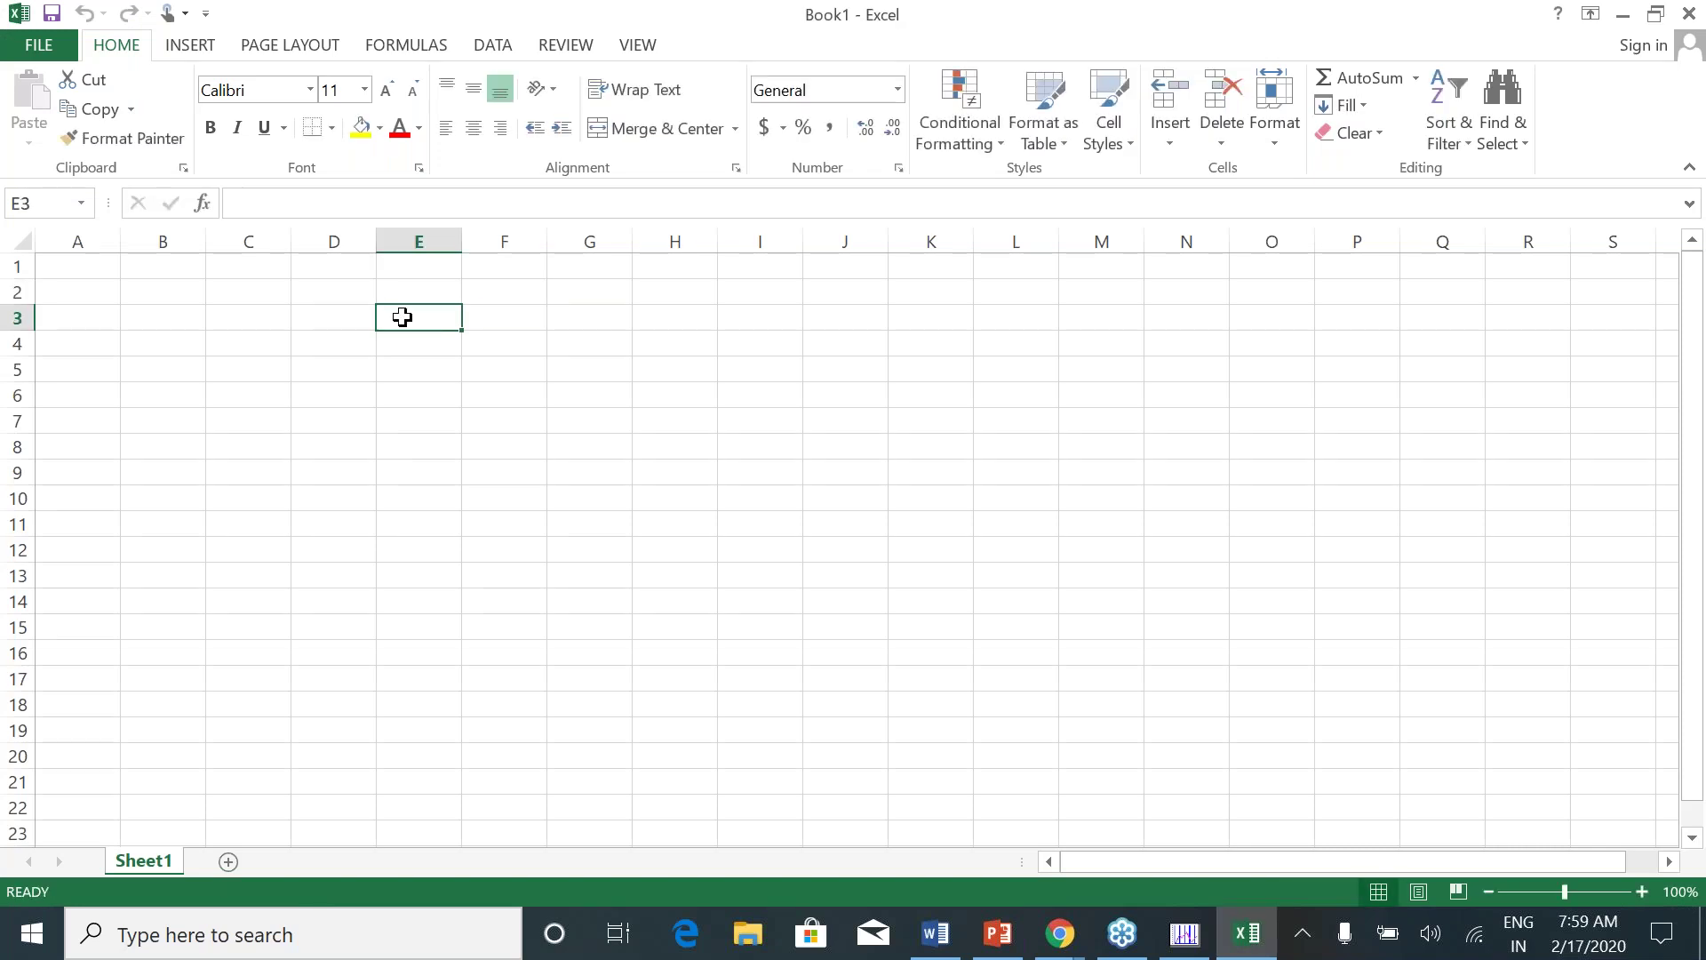
type("iNDUSIN")
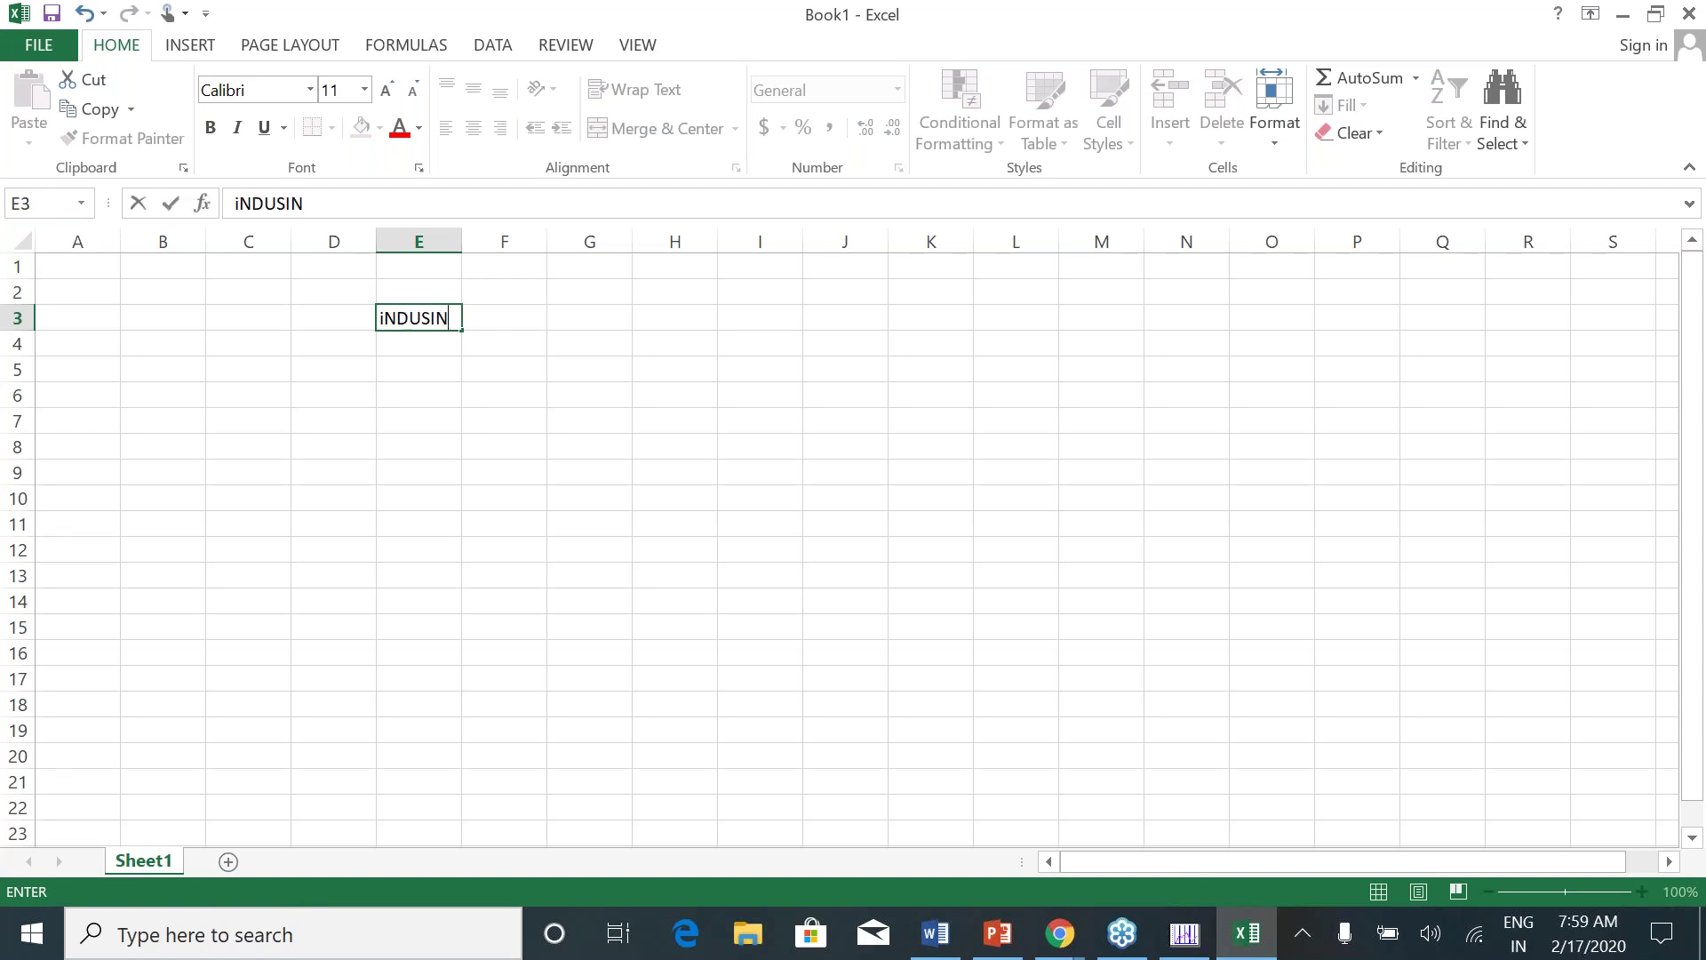
type("D")
key("Return")
type("ONG")
type("C")
key("shift+Down")
type("ITC")
key("Return")
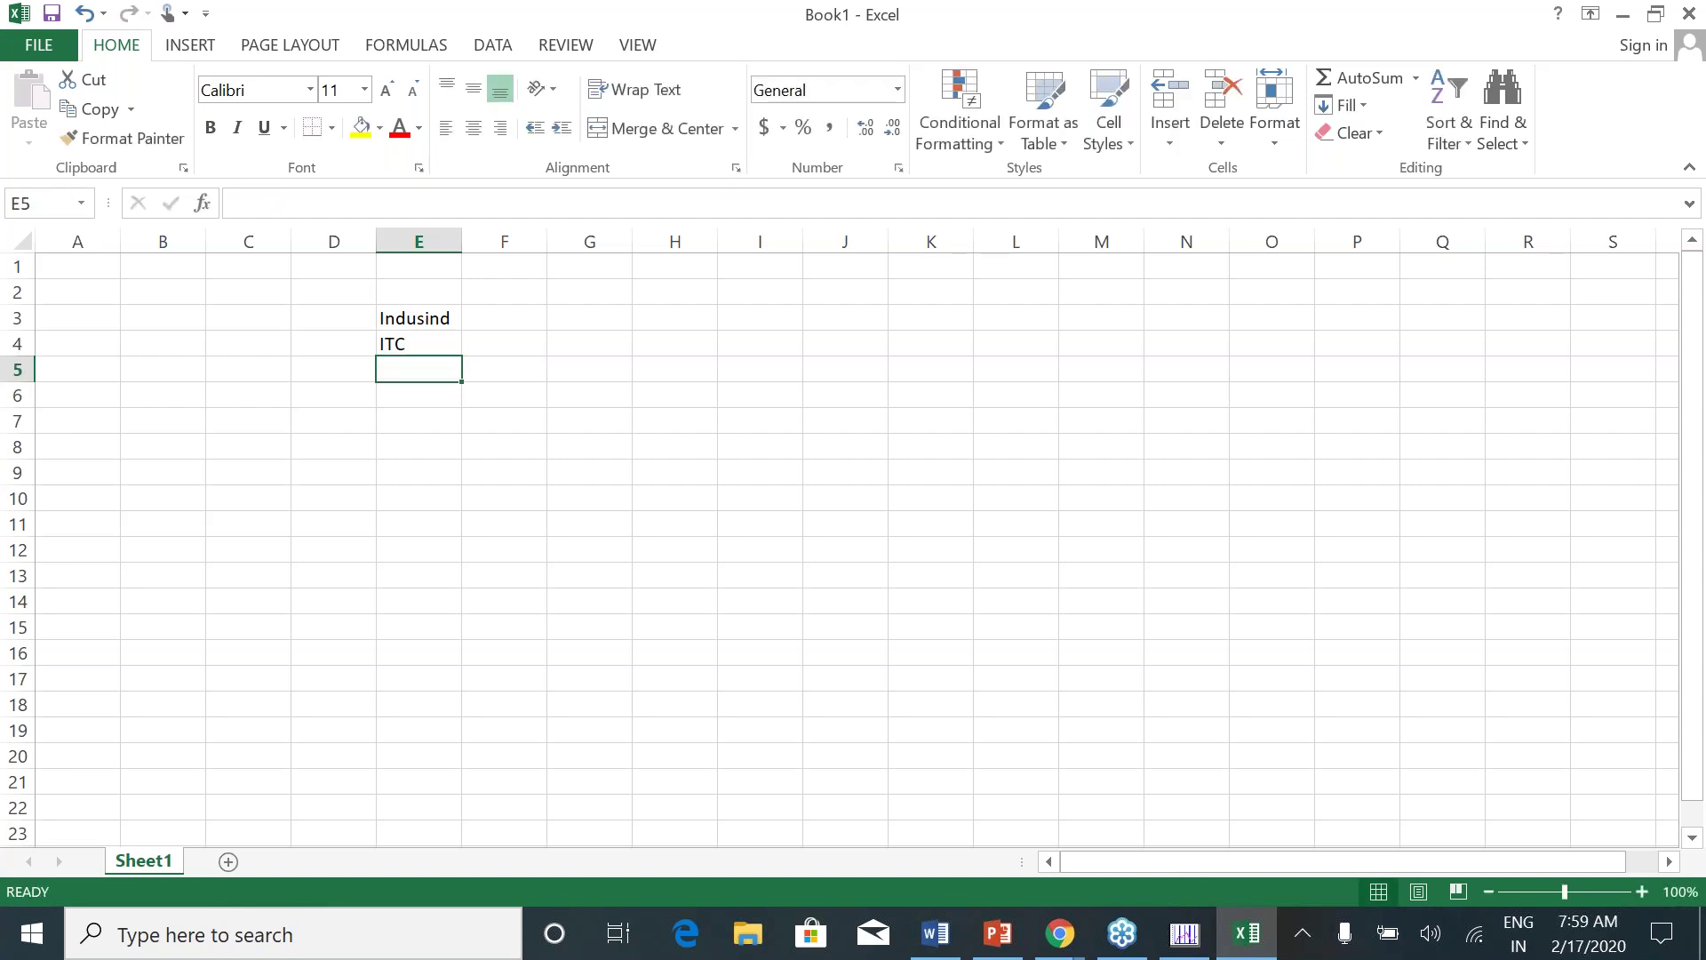
Continue the stock list in column E with ONGC in E5 and Heromoto in E6
type("ONGC")
key("Return")
type("He")
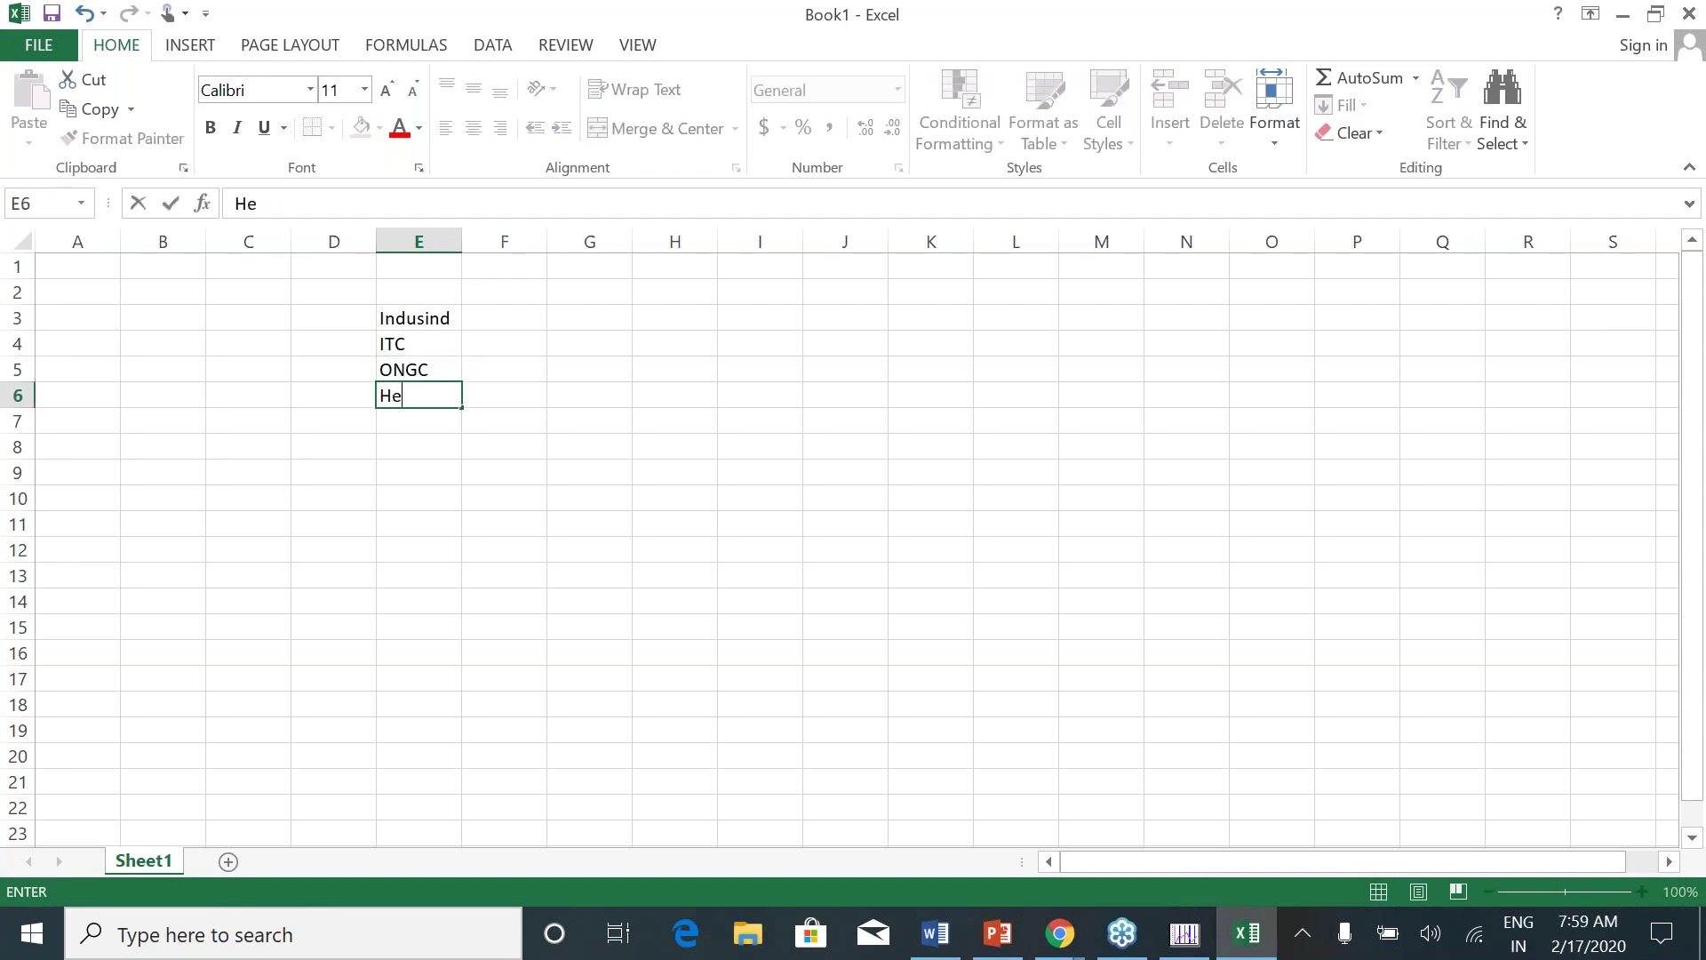
type("romoto")
key("Return")
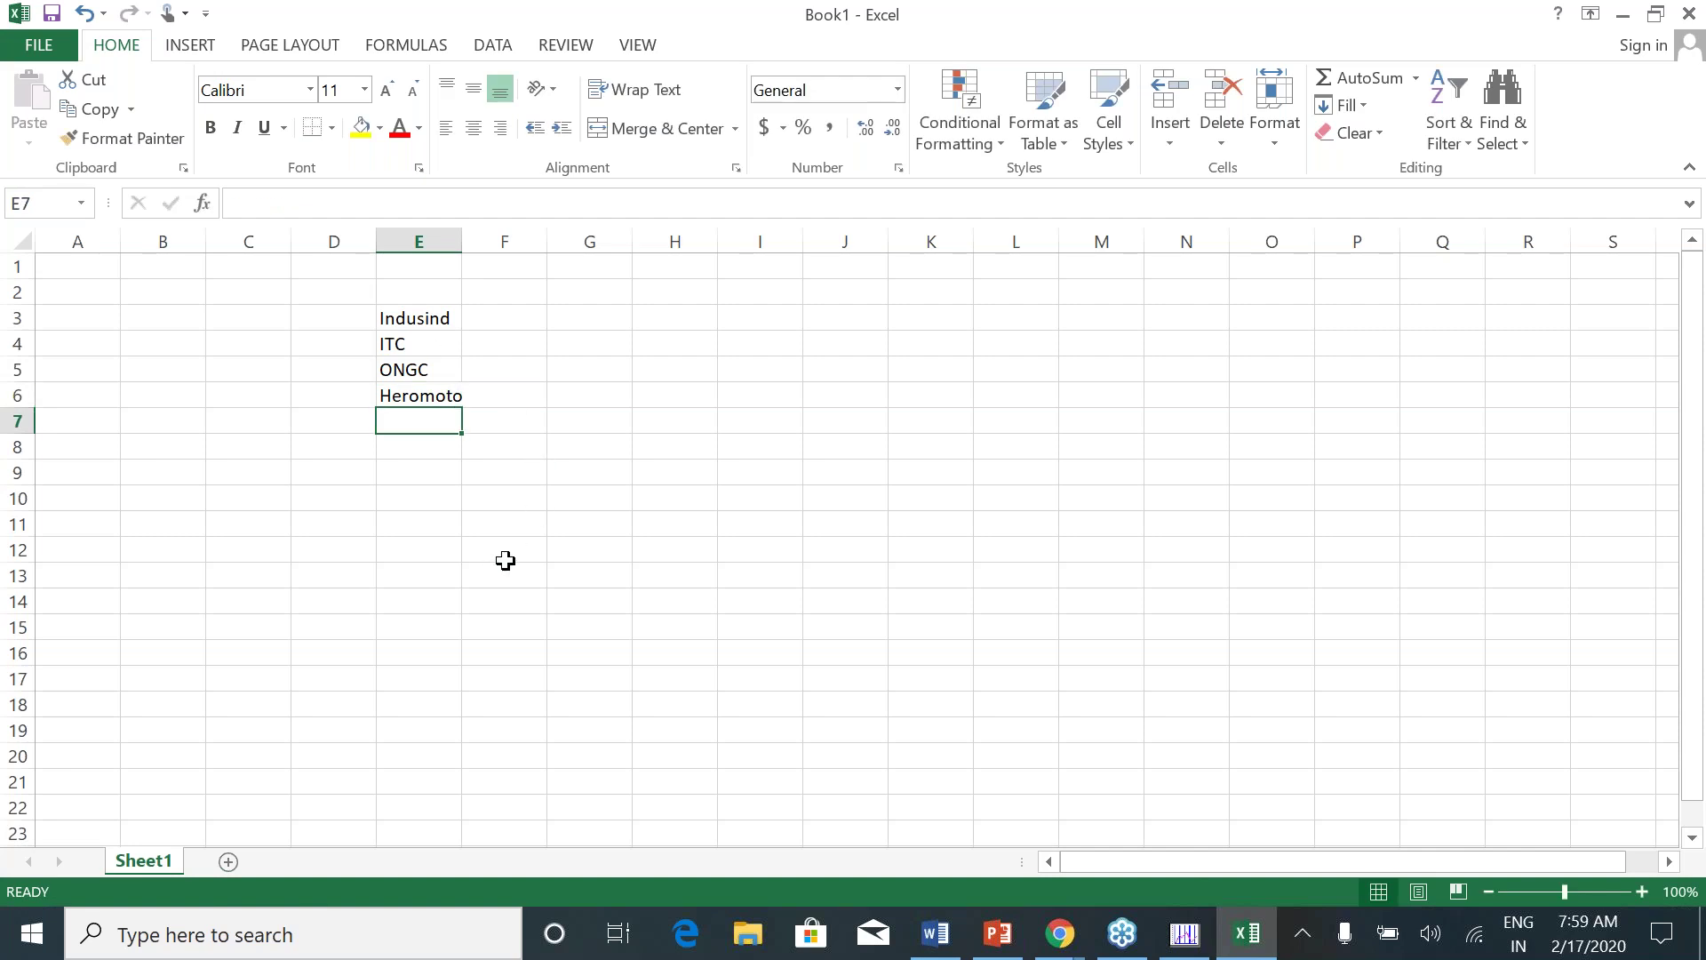
Start a second stock list in column H with SBIN in H3 and TATAGLOBAL in H4
key("Right")
key("Right")
key("Up")
key("Up")
key("Up")
key("Up")
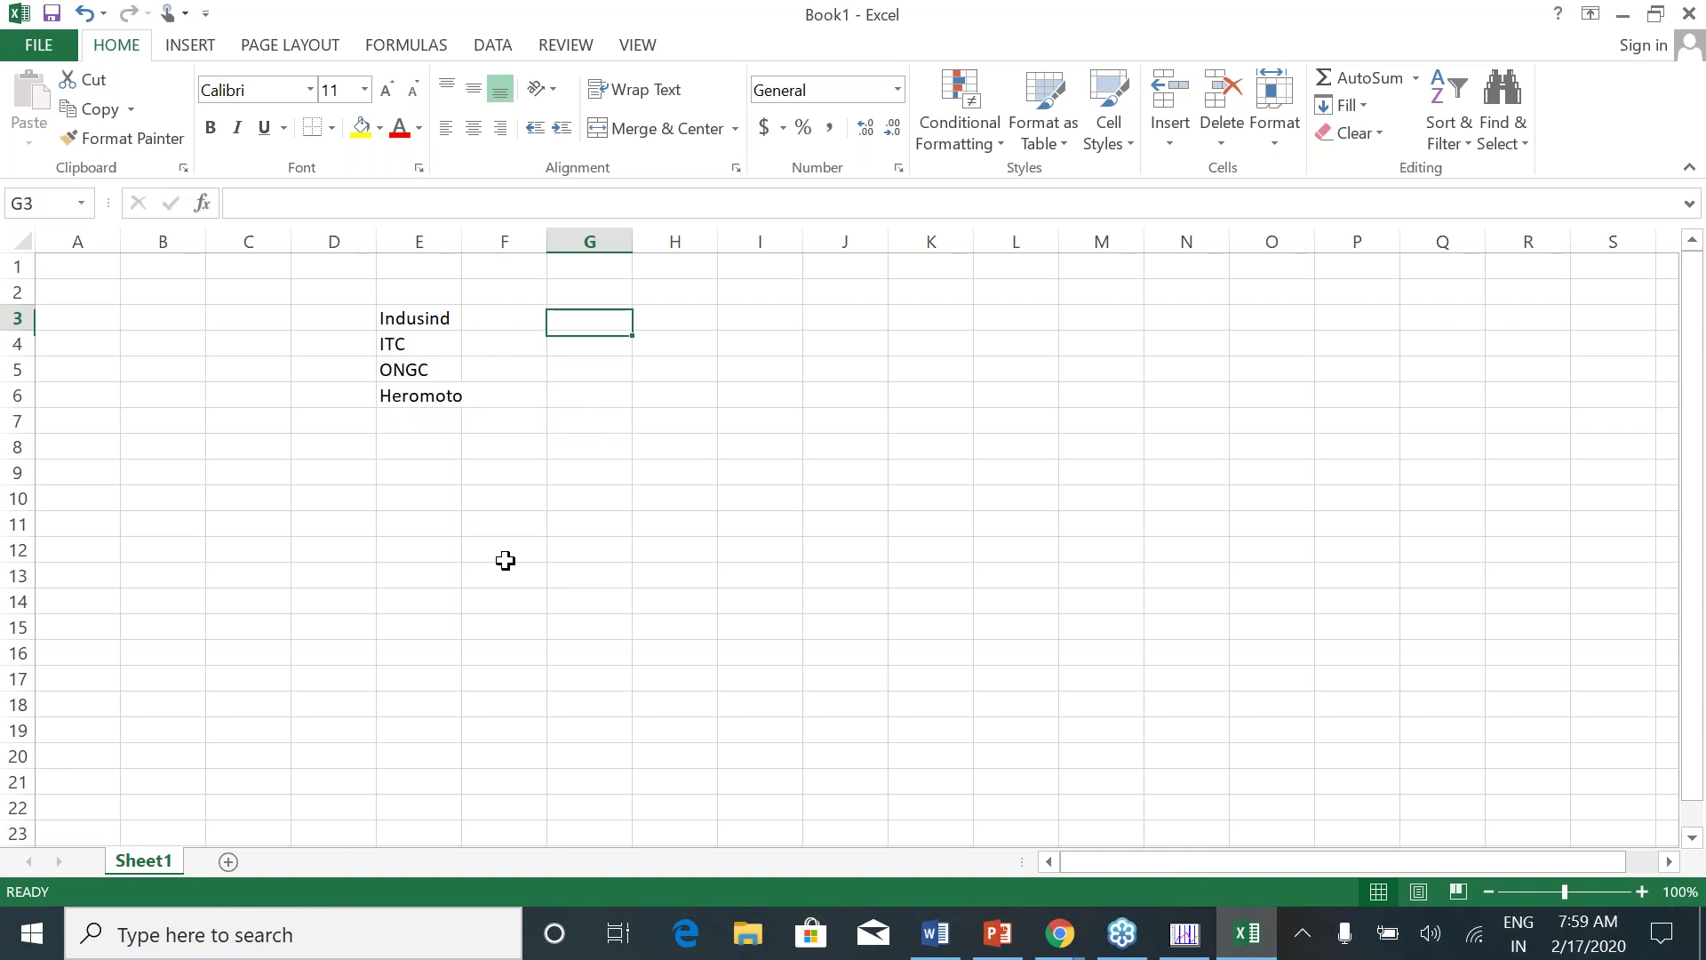
key("Right")
type("SBIN")
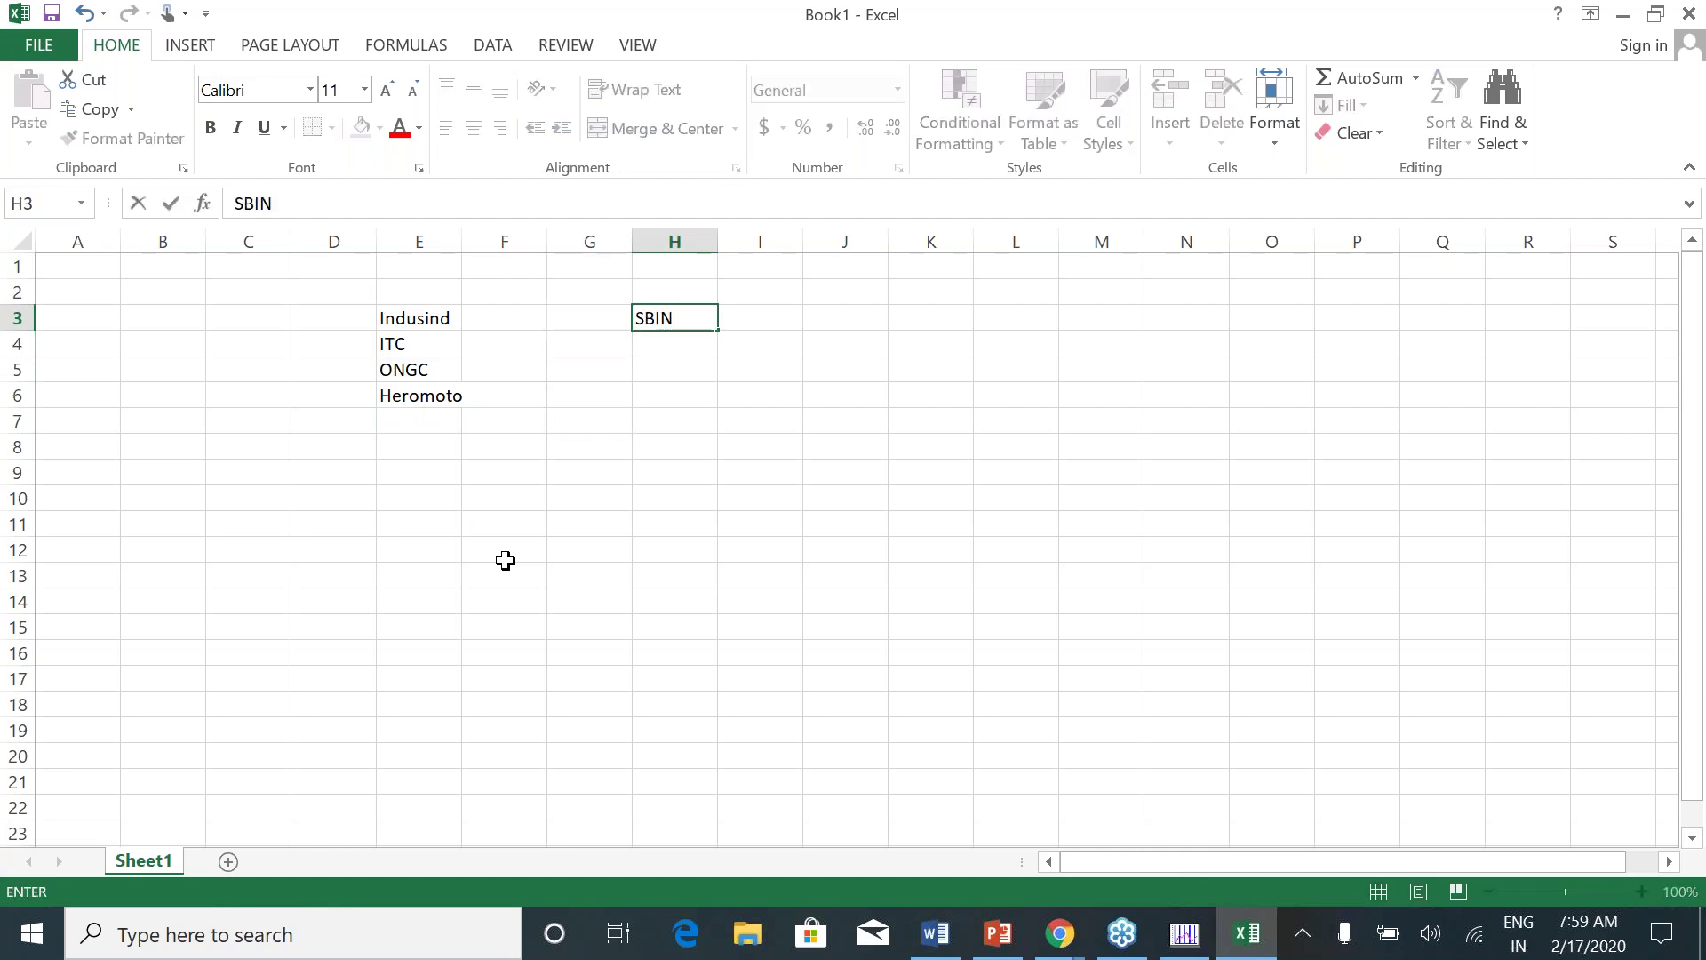
key("Return")
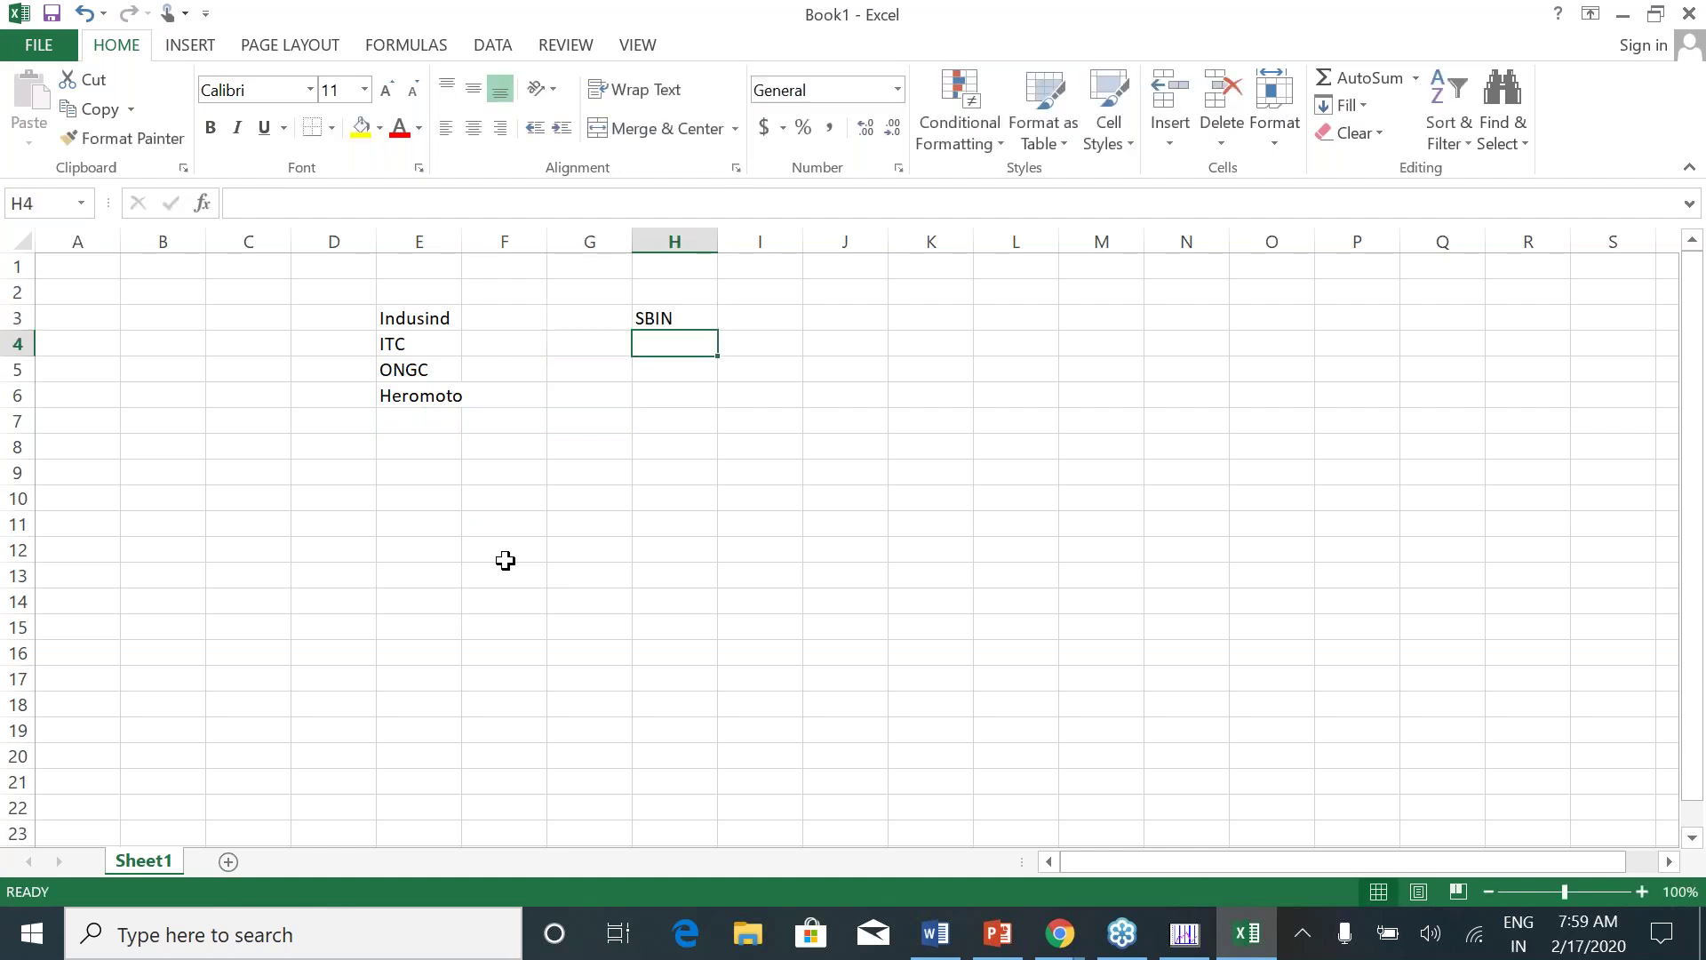
type("TATAGLO")
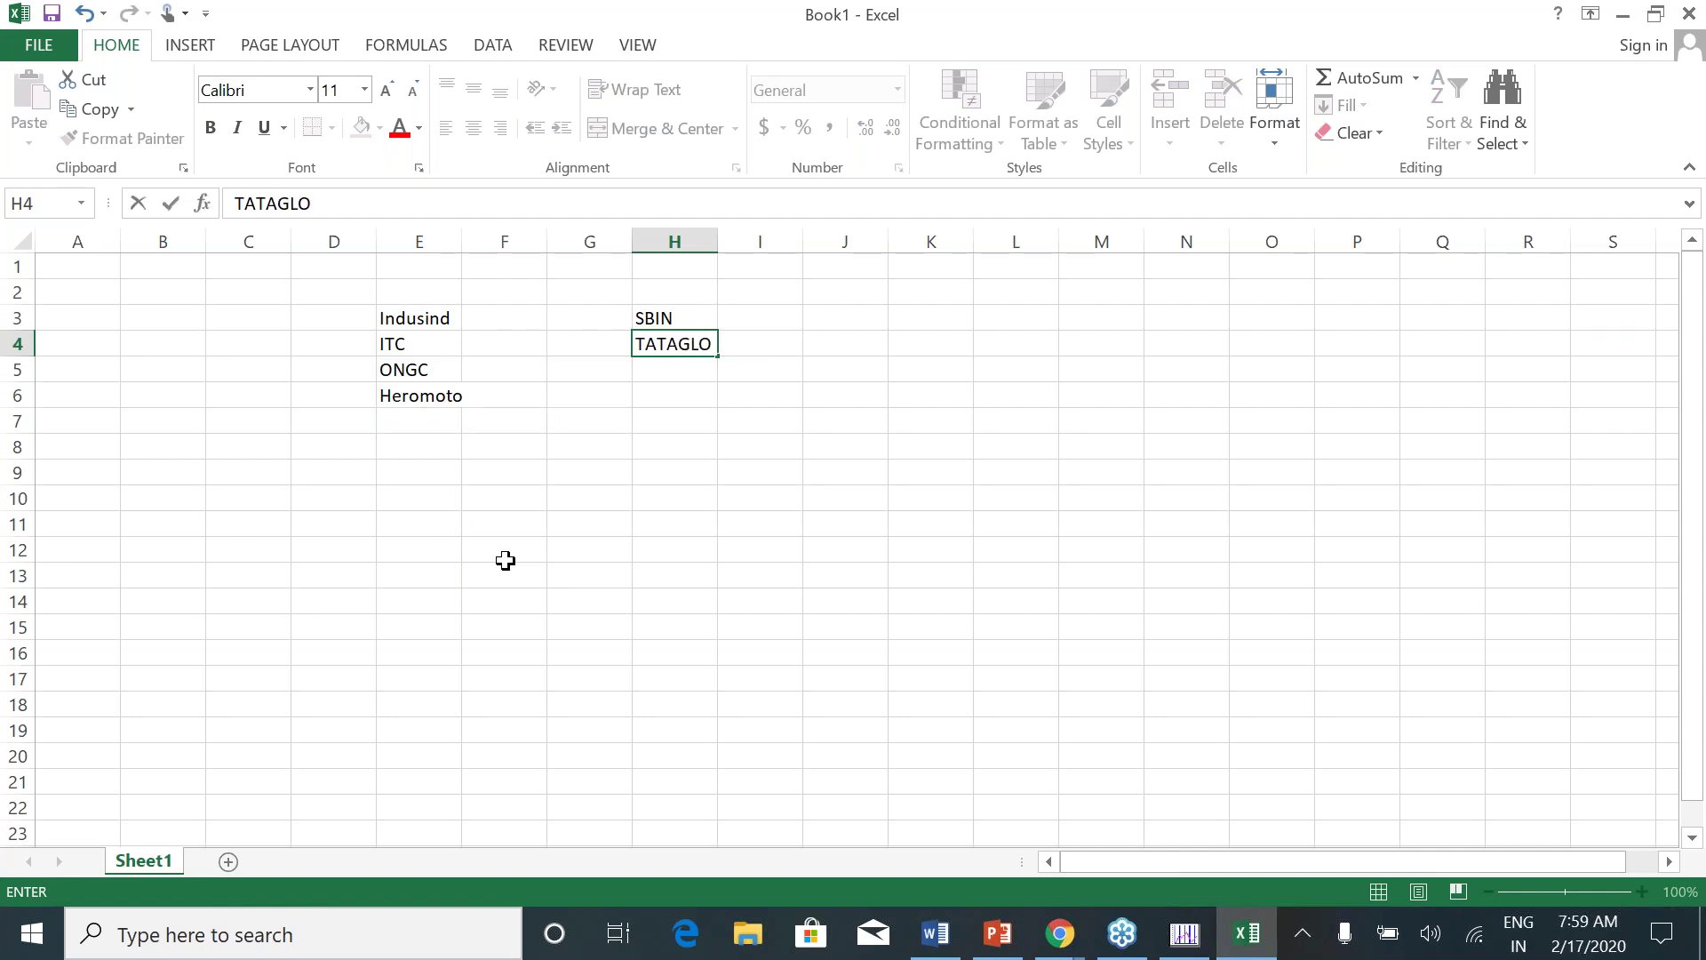
type("BAL")
key("Return")
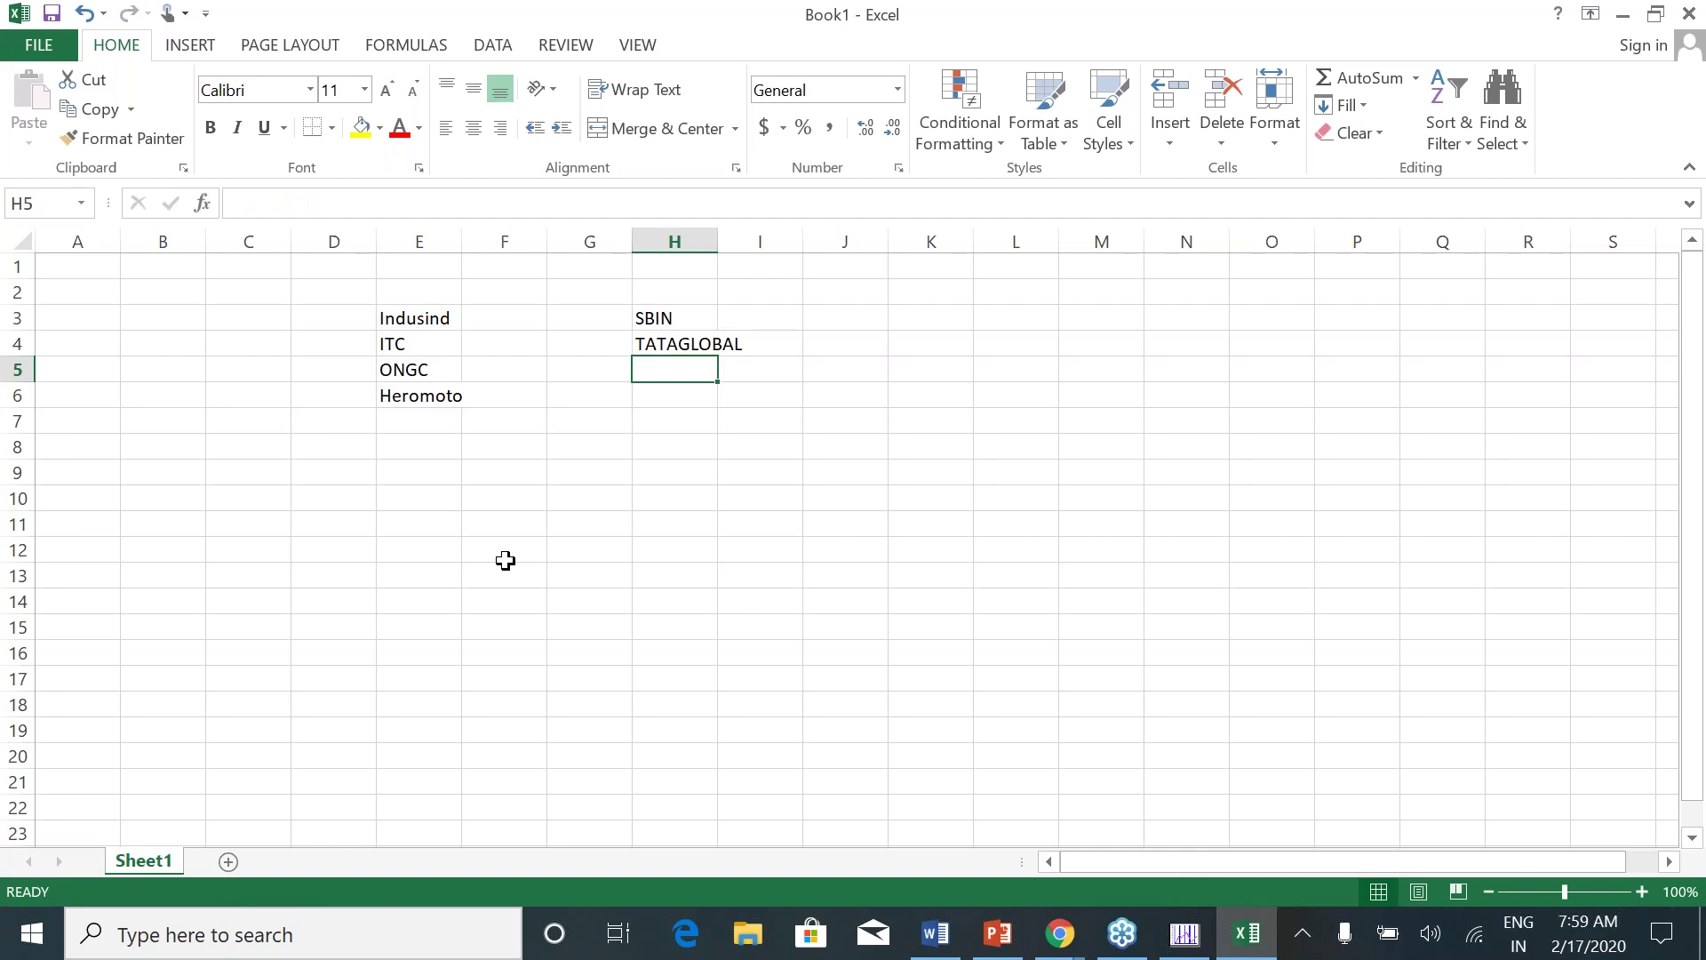
Colour the text of the stock list in E3:E7 red
left_click(418, 314)
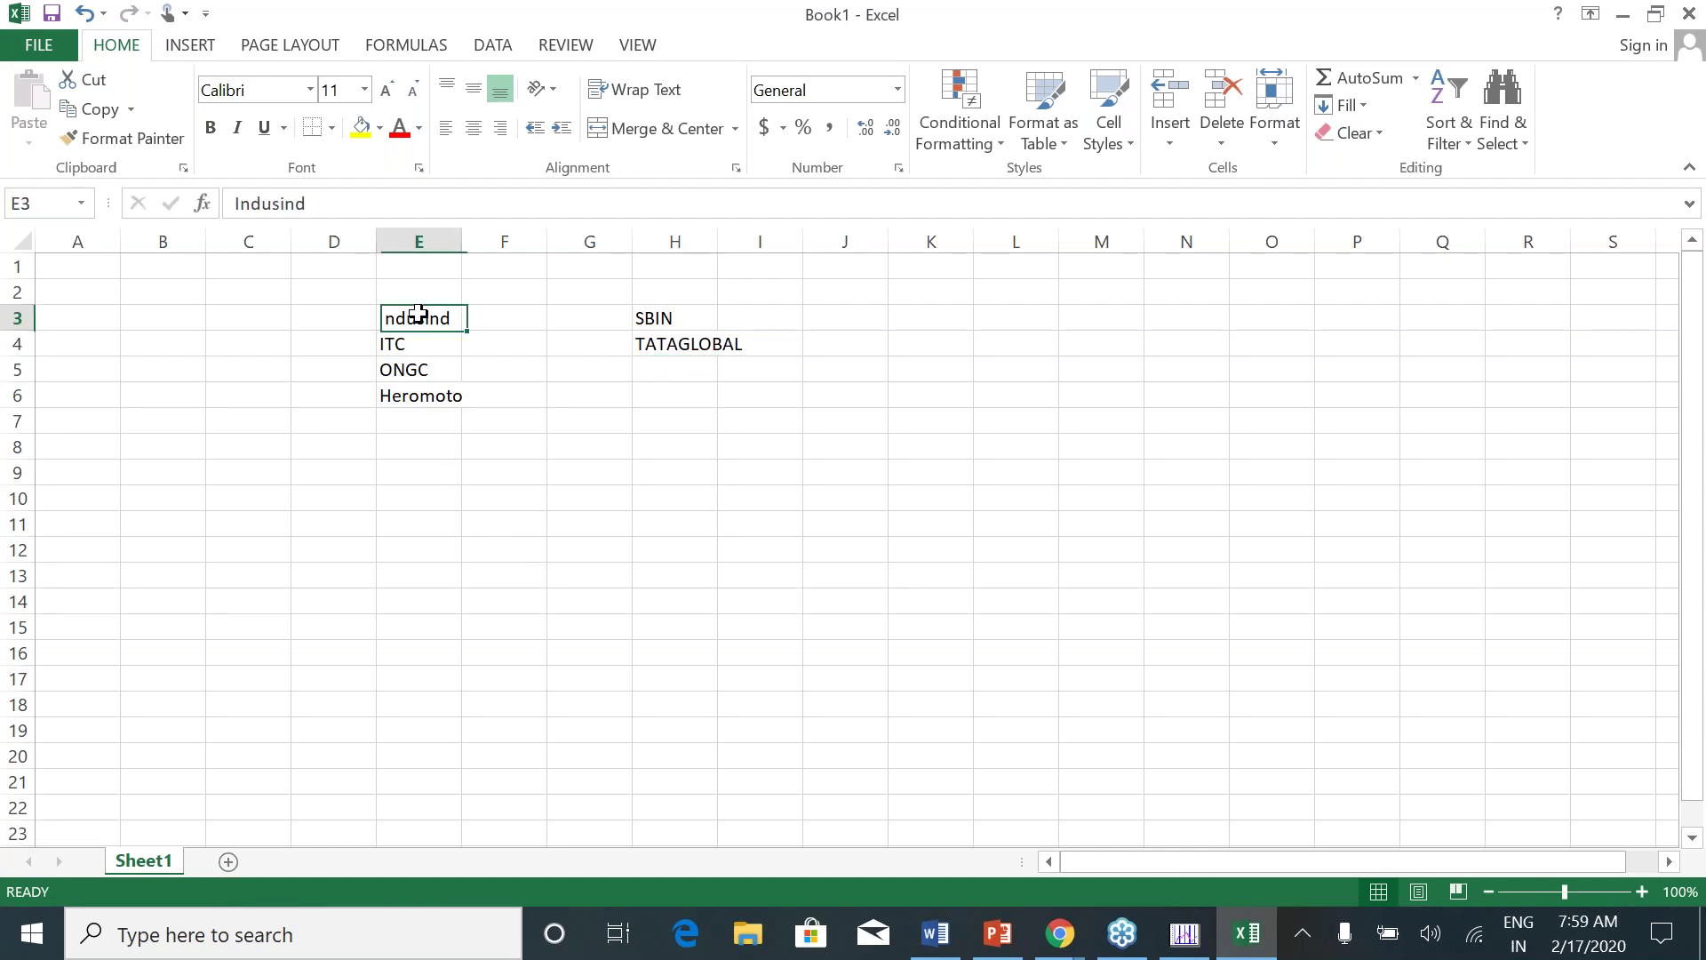
left_click(301, 372)
left_click_drag(410, 312, 435, 420)
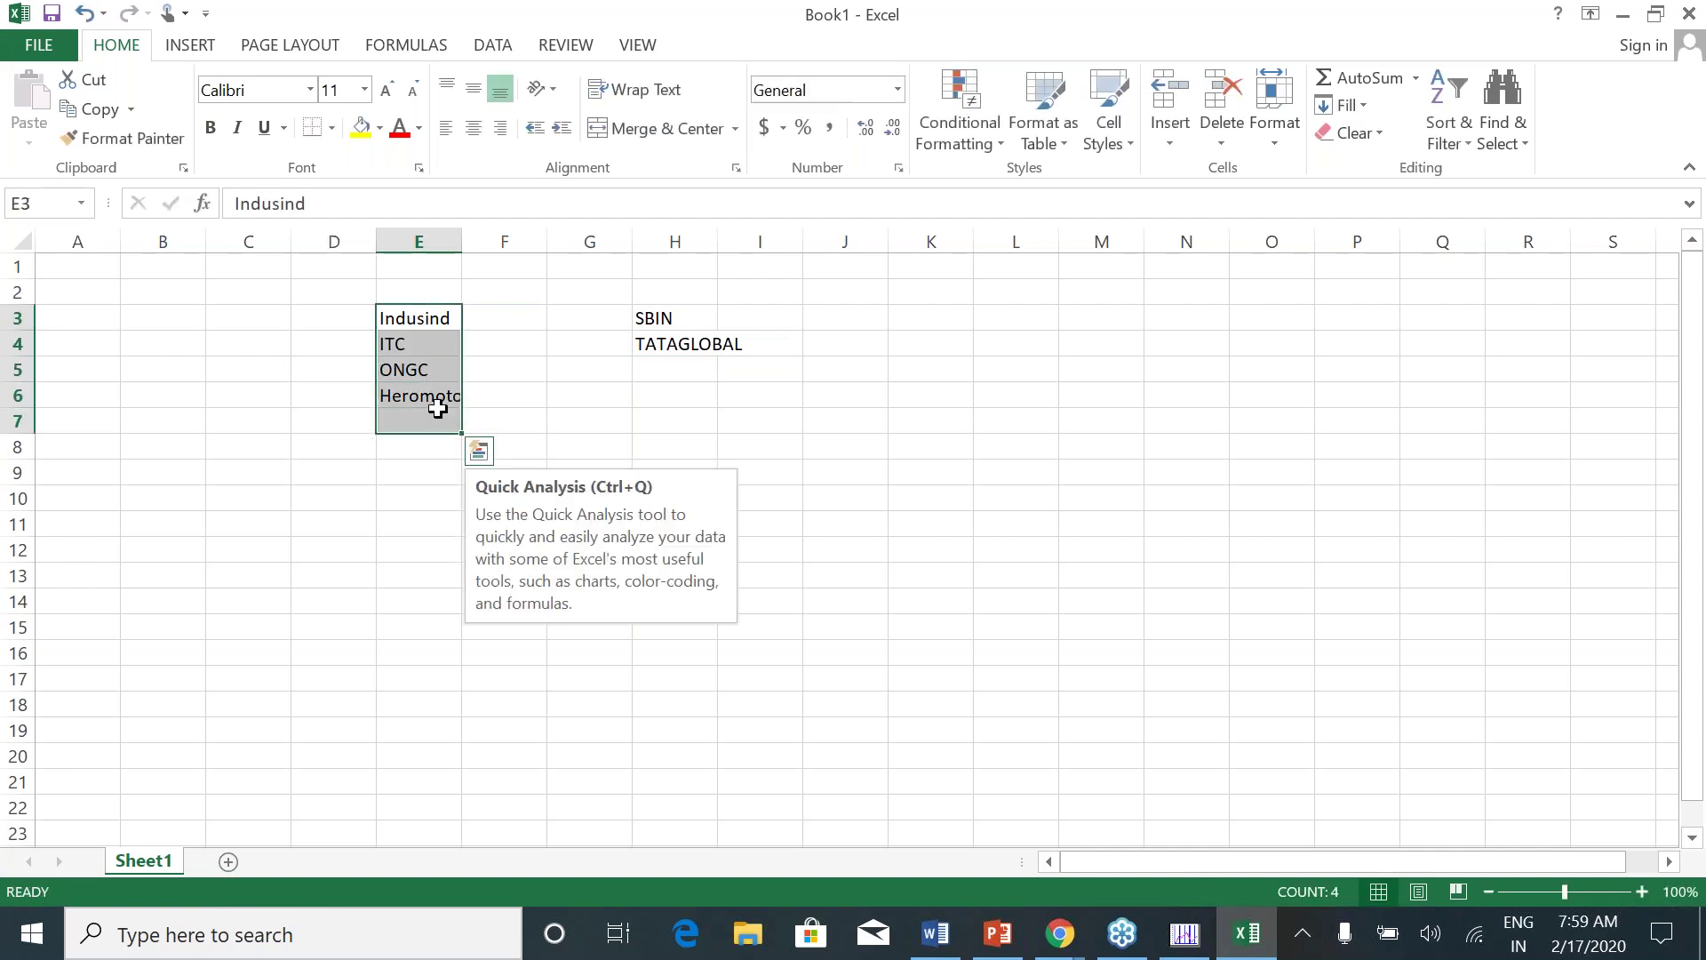
left_click(418, 127)
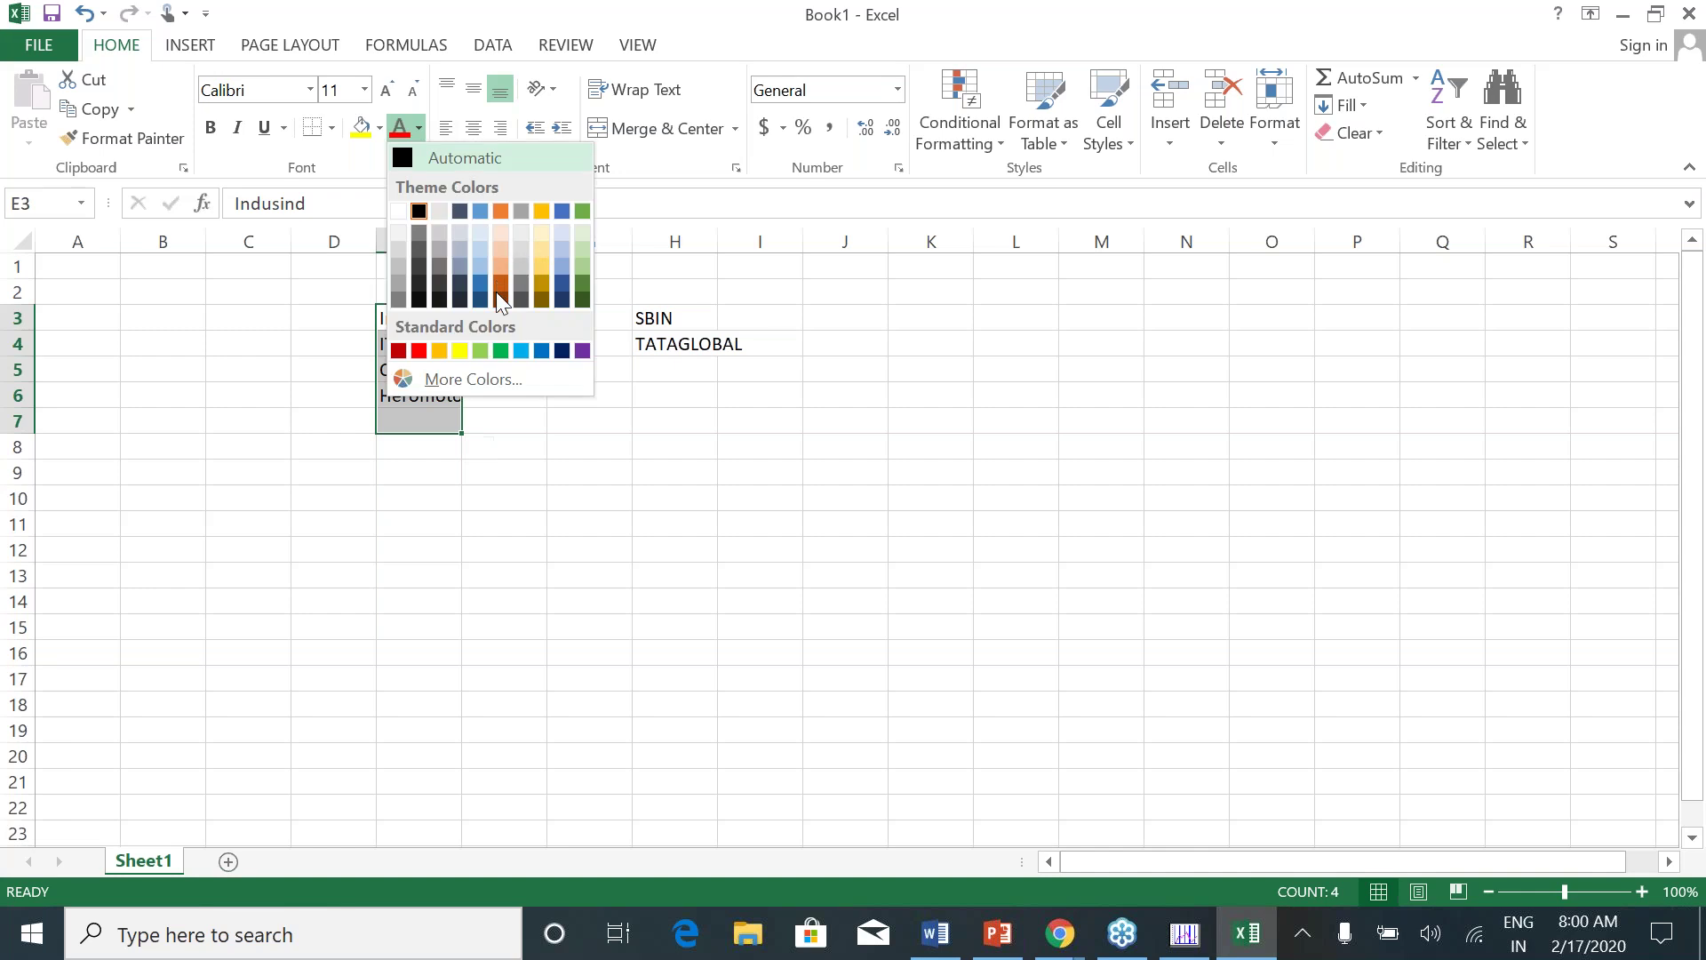
left_click(419, 351)
left_click(654, 320)
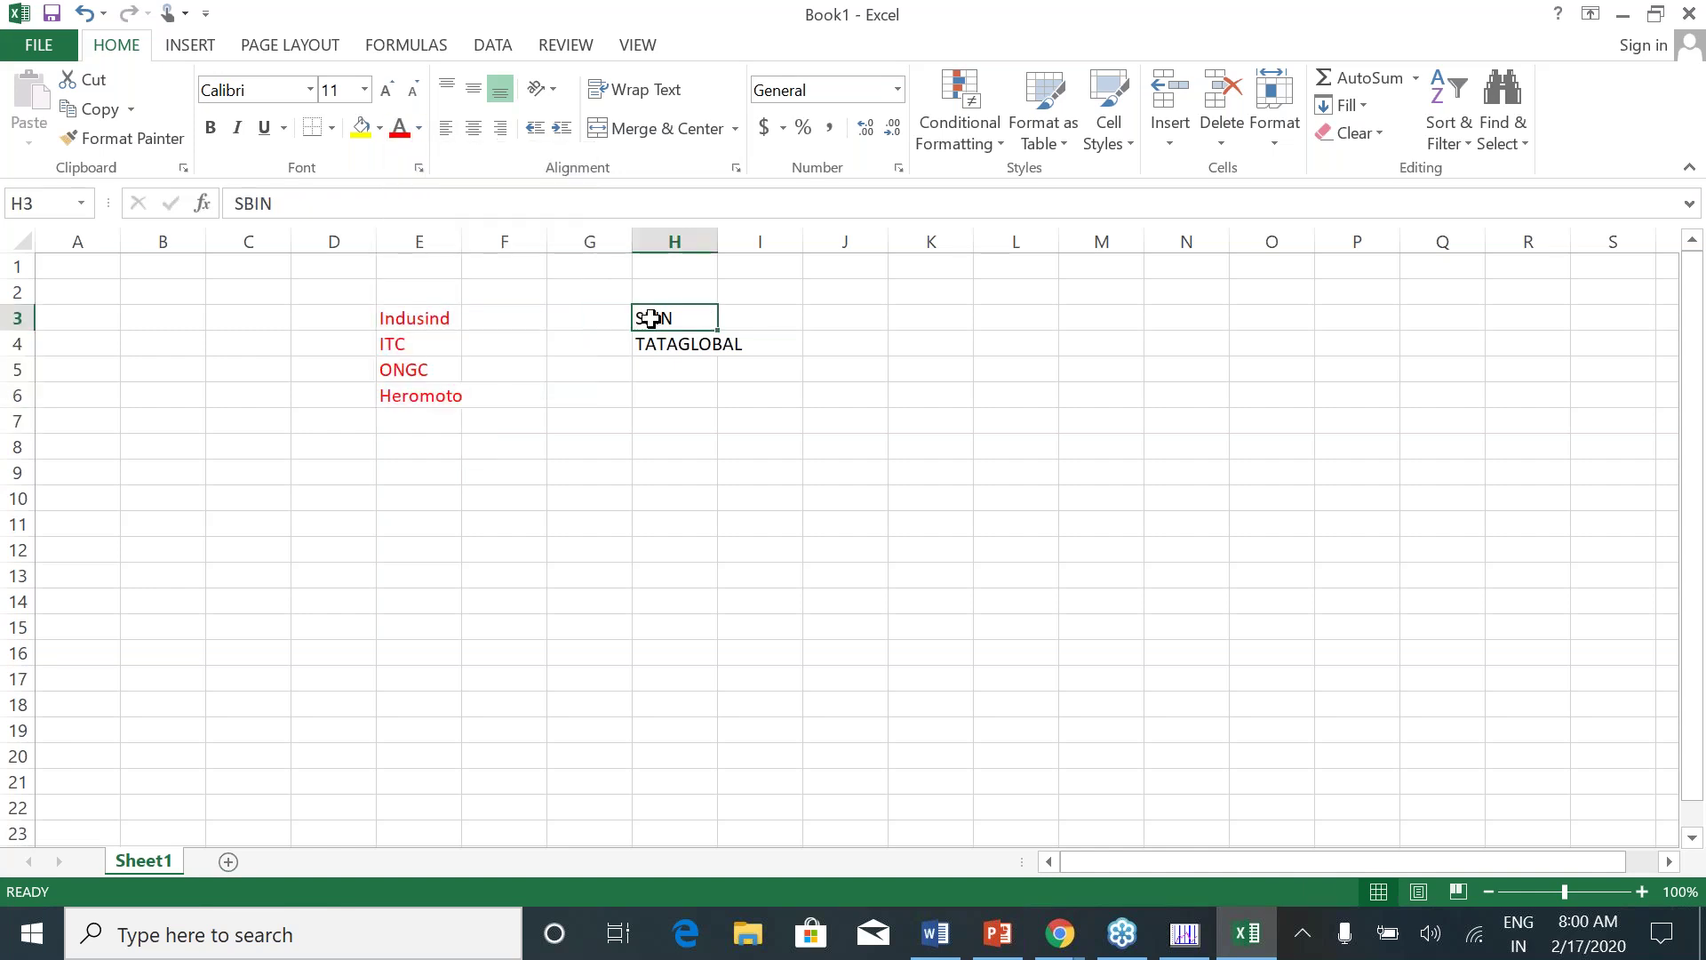
left_click(701, 343)
left_click(747, 345)
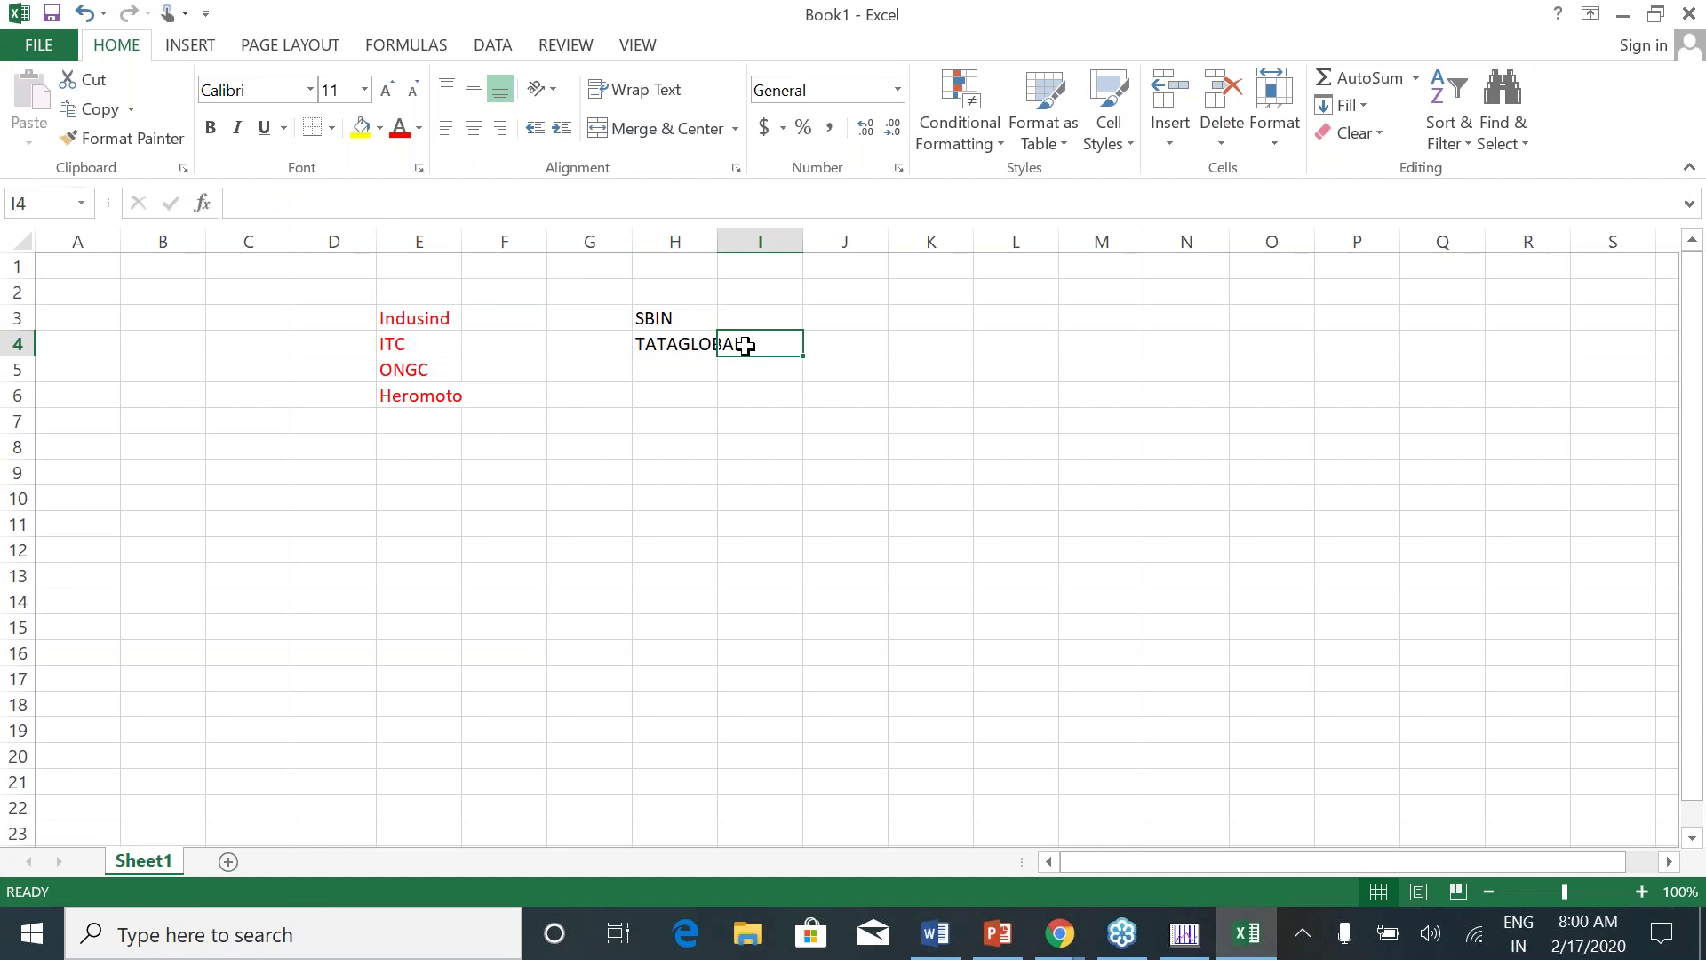
left_click(698, 366)
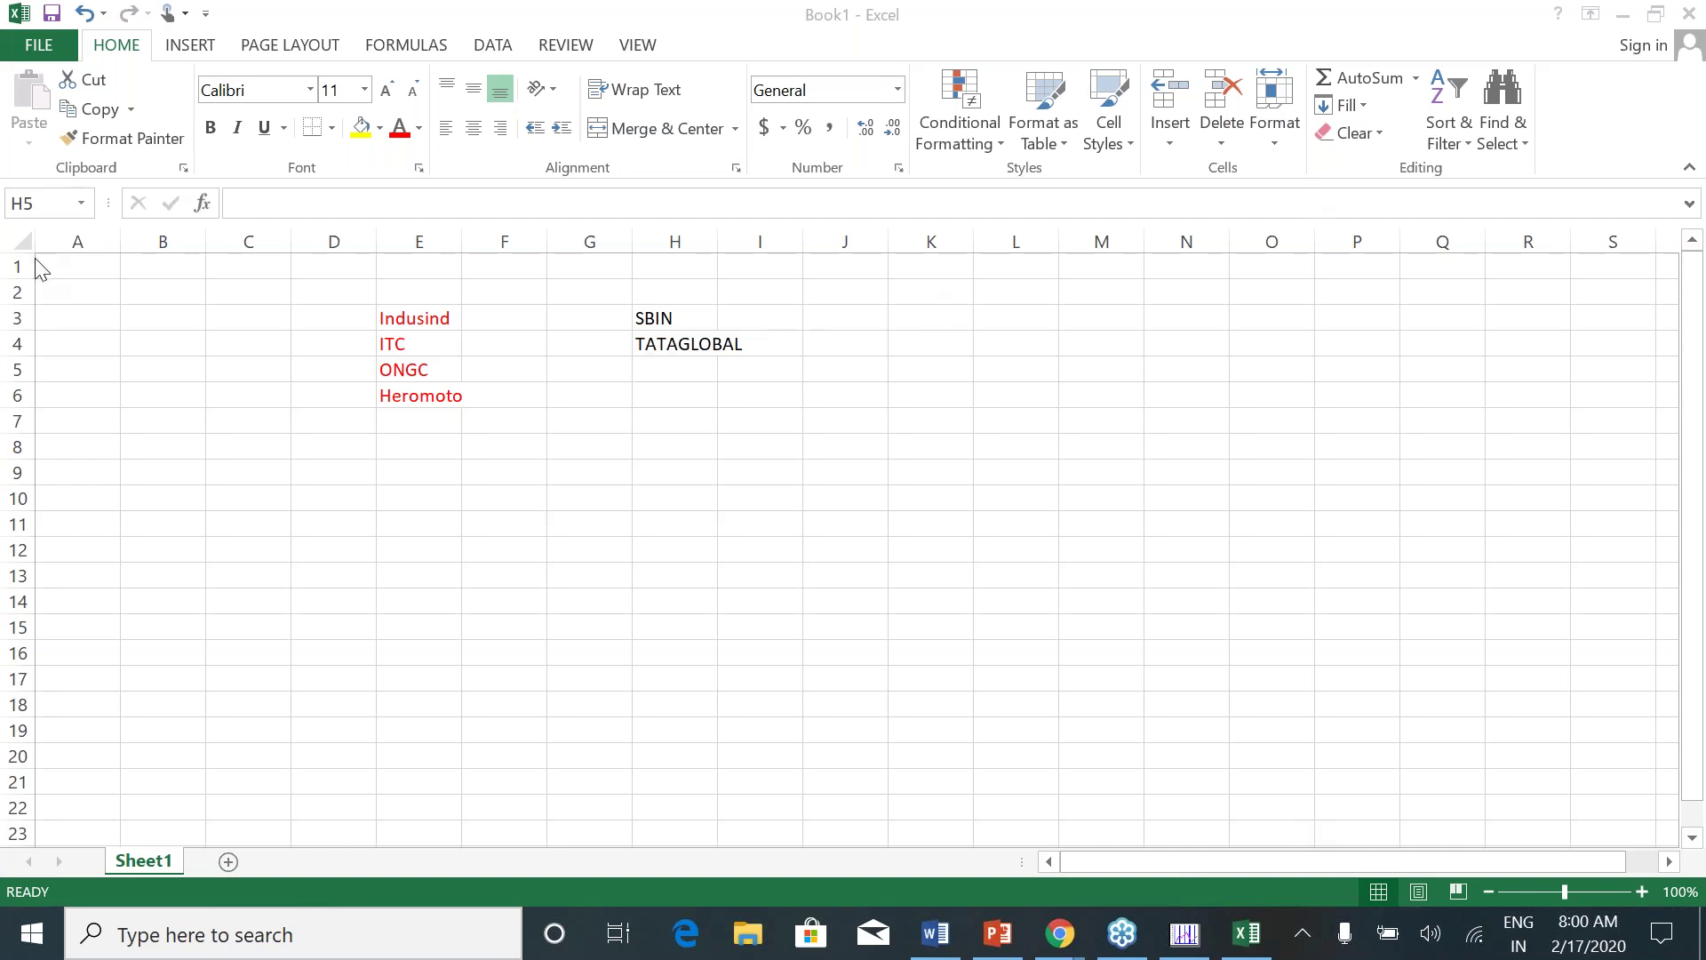
Start a third stock list by entering SRTfin in cell C3
left_click(269, 316)
type("SRT")
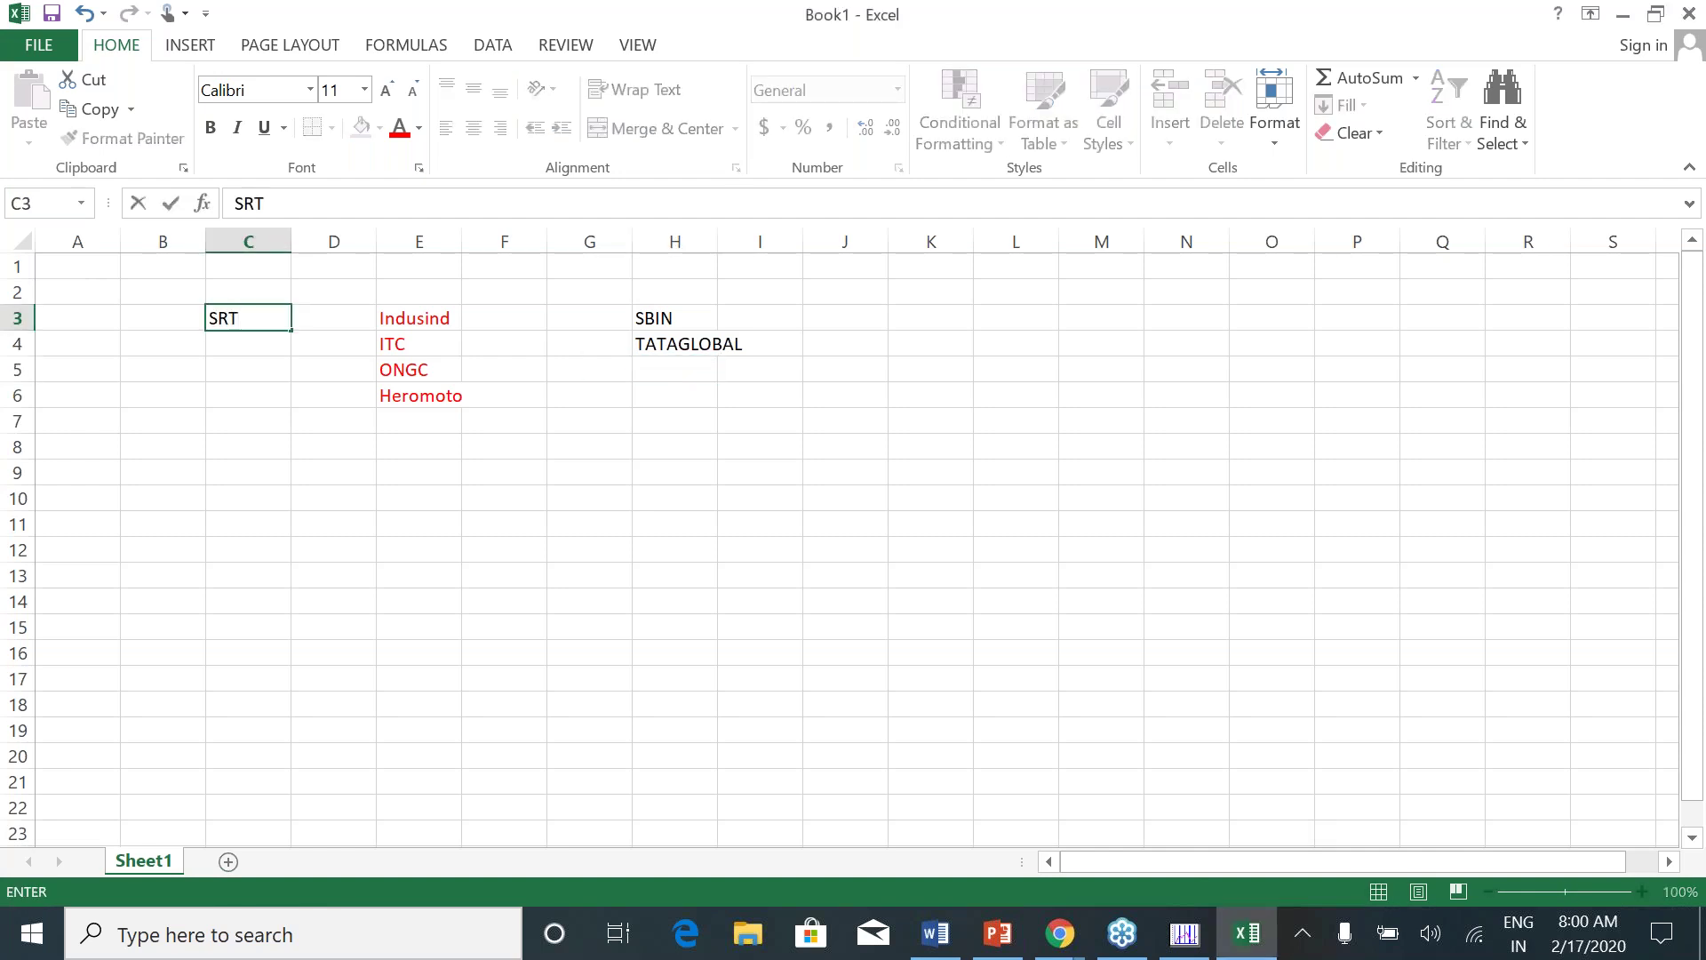
type("fin")
left_click(251, 362)
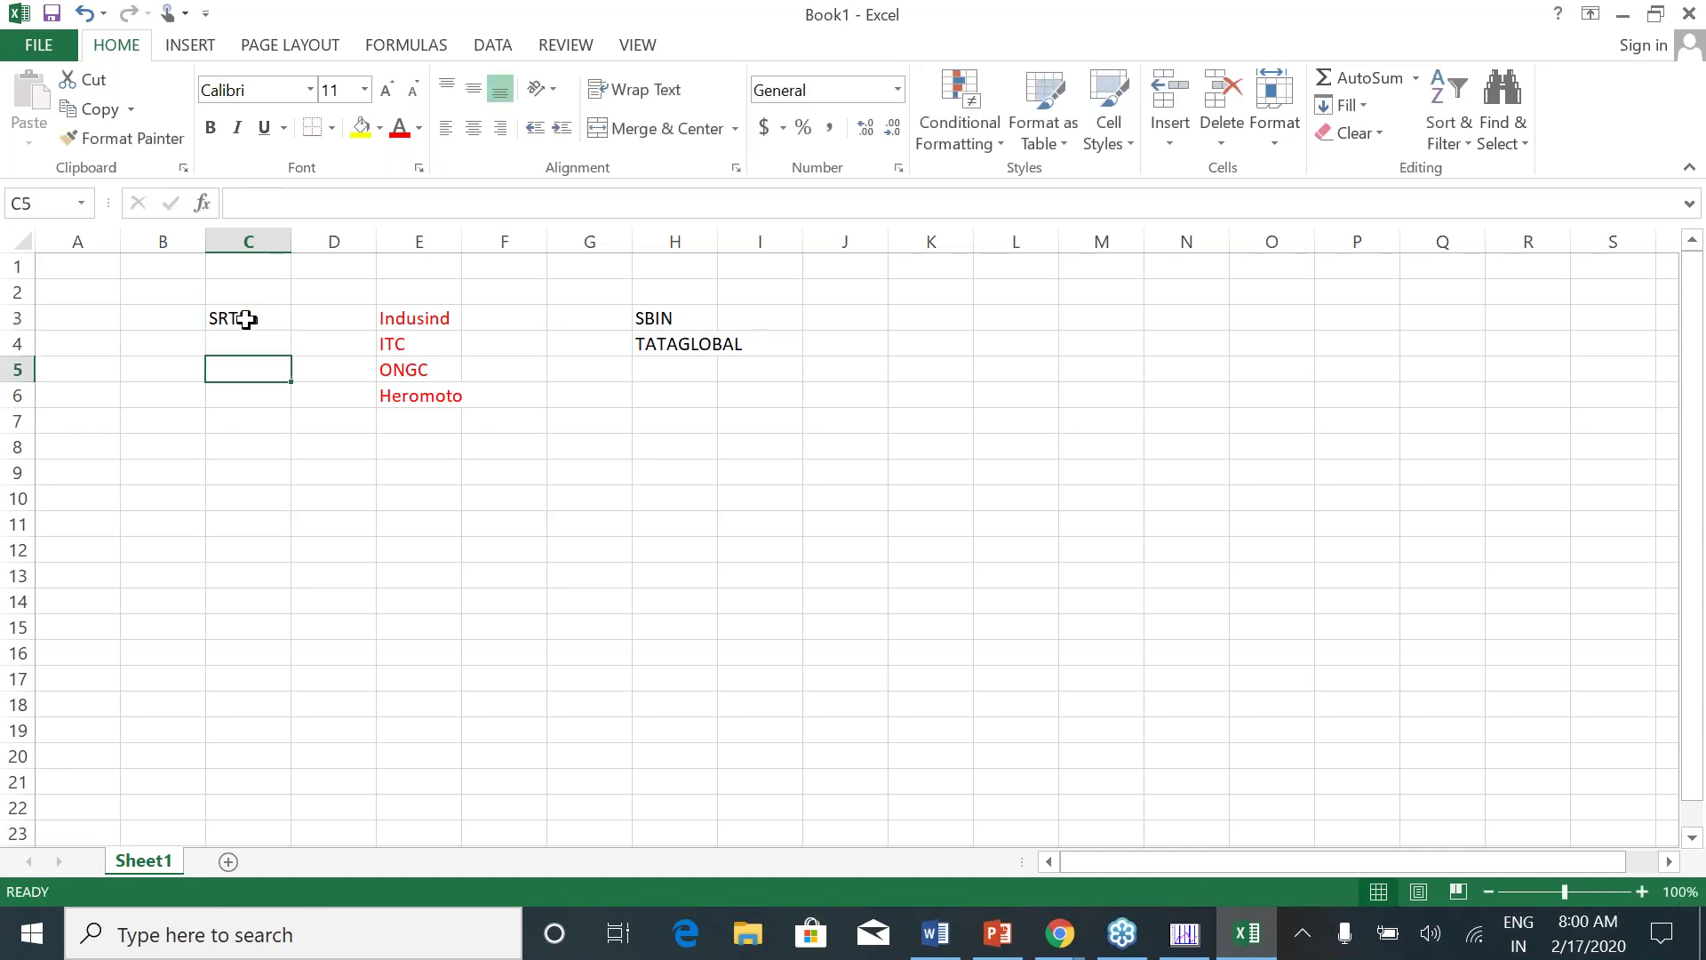
Colour the SRTfin text in C3 dark green
left_click(244, 320)
left_click(418, 128)
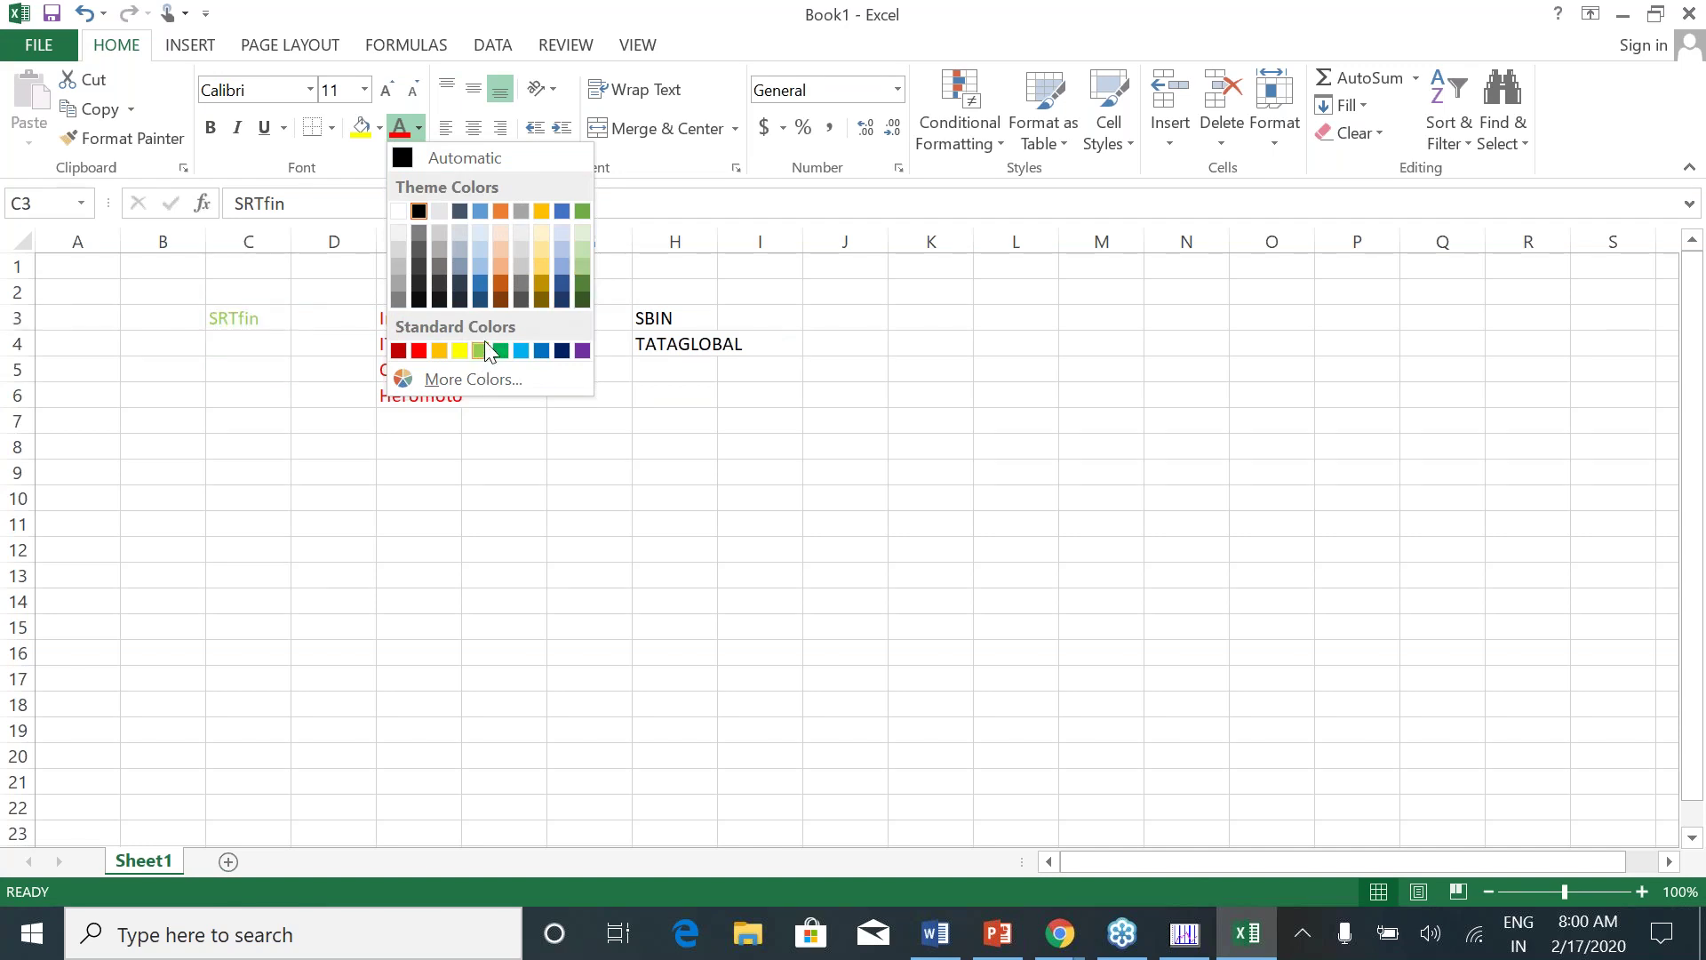
left_click(582, 285)
left_click(209, 412)
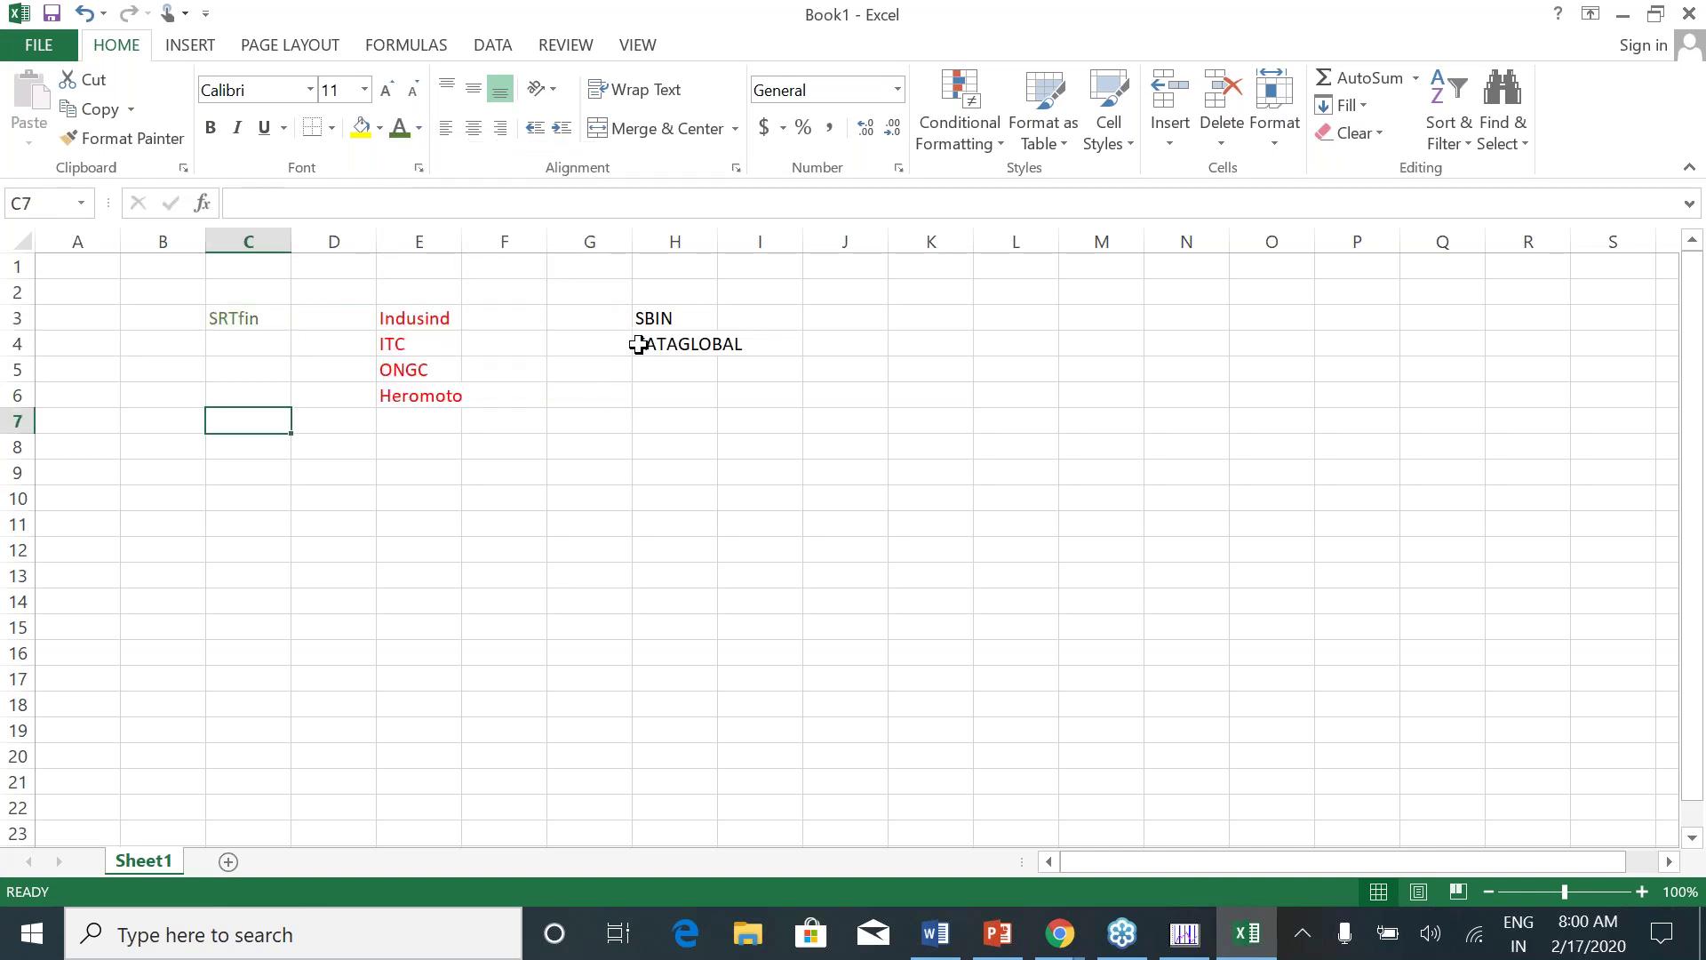
left_click(648, 317)
left_click(689, 354)
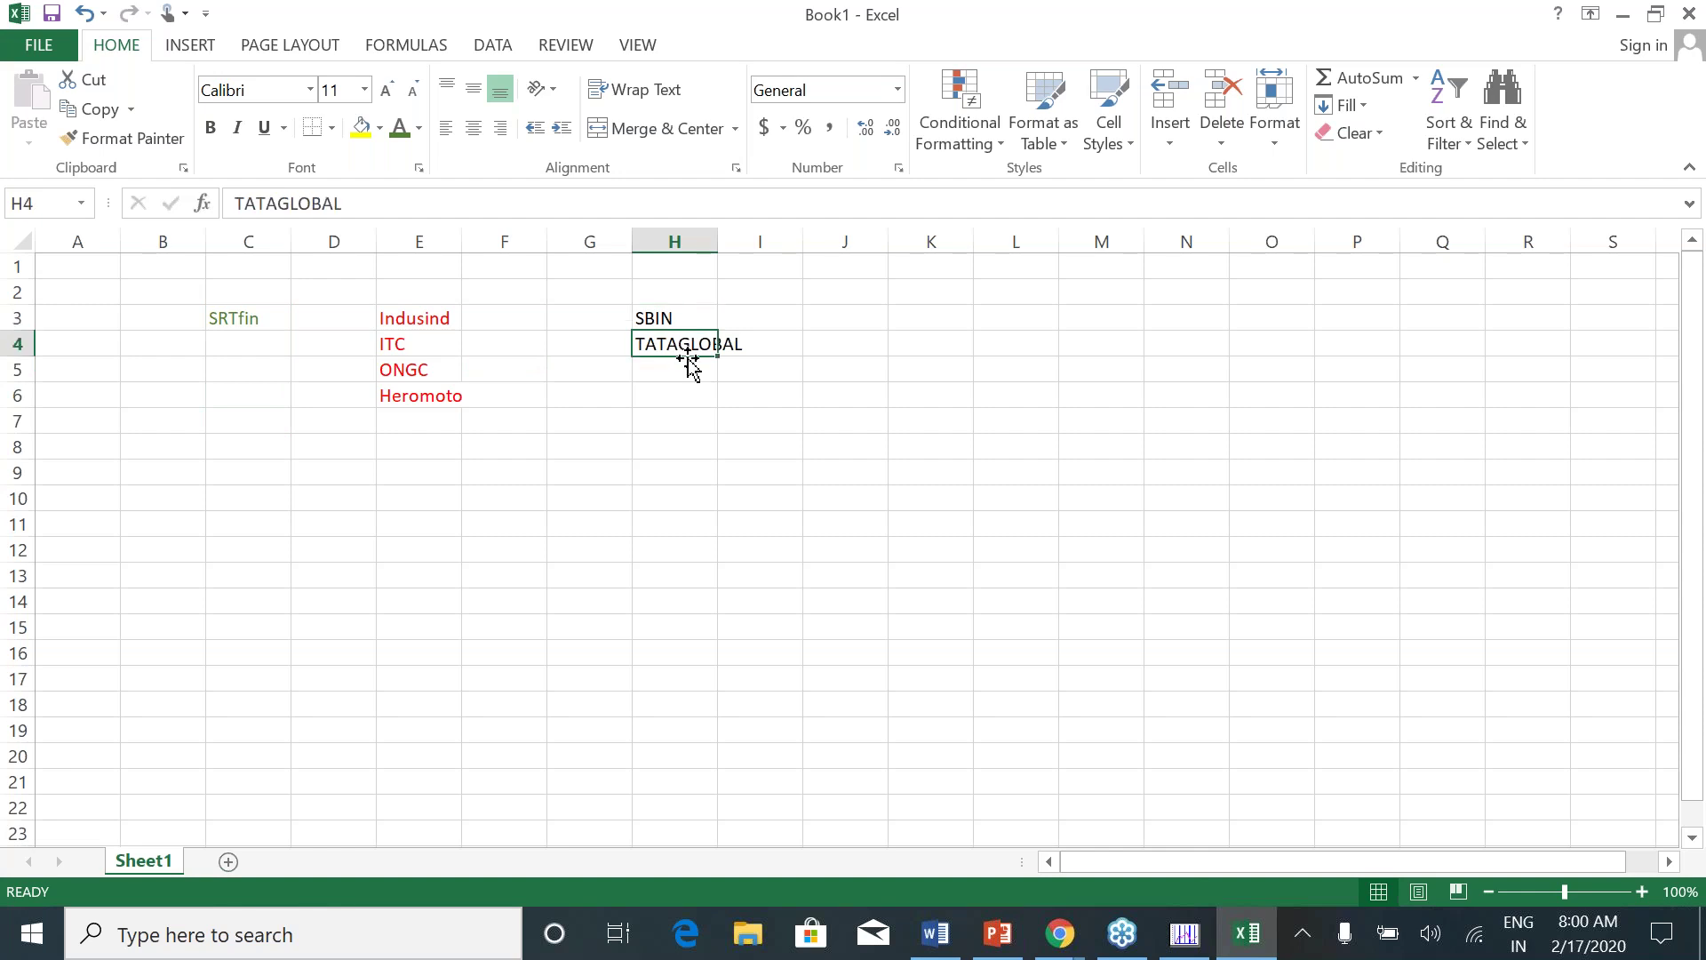
left_click(736, 396)
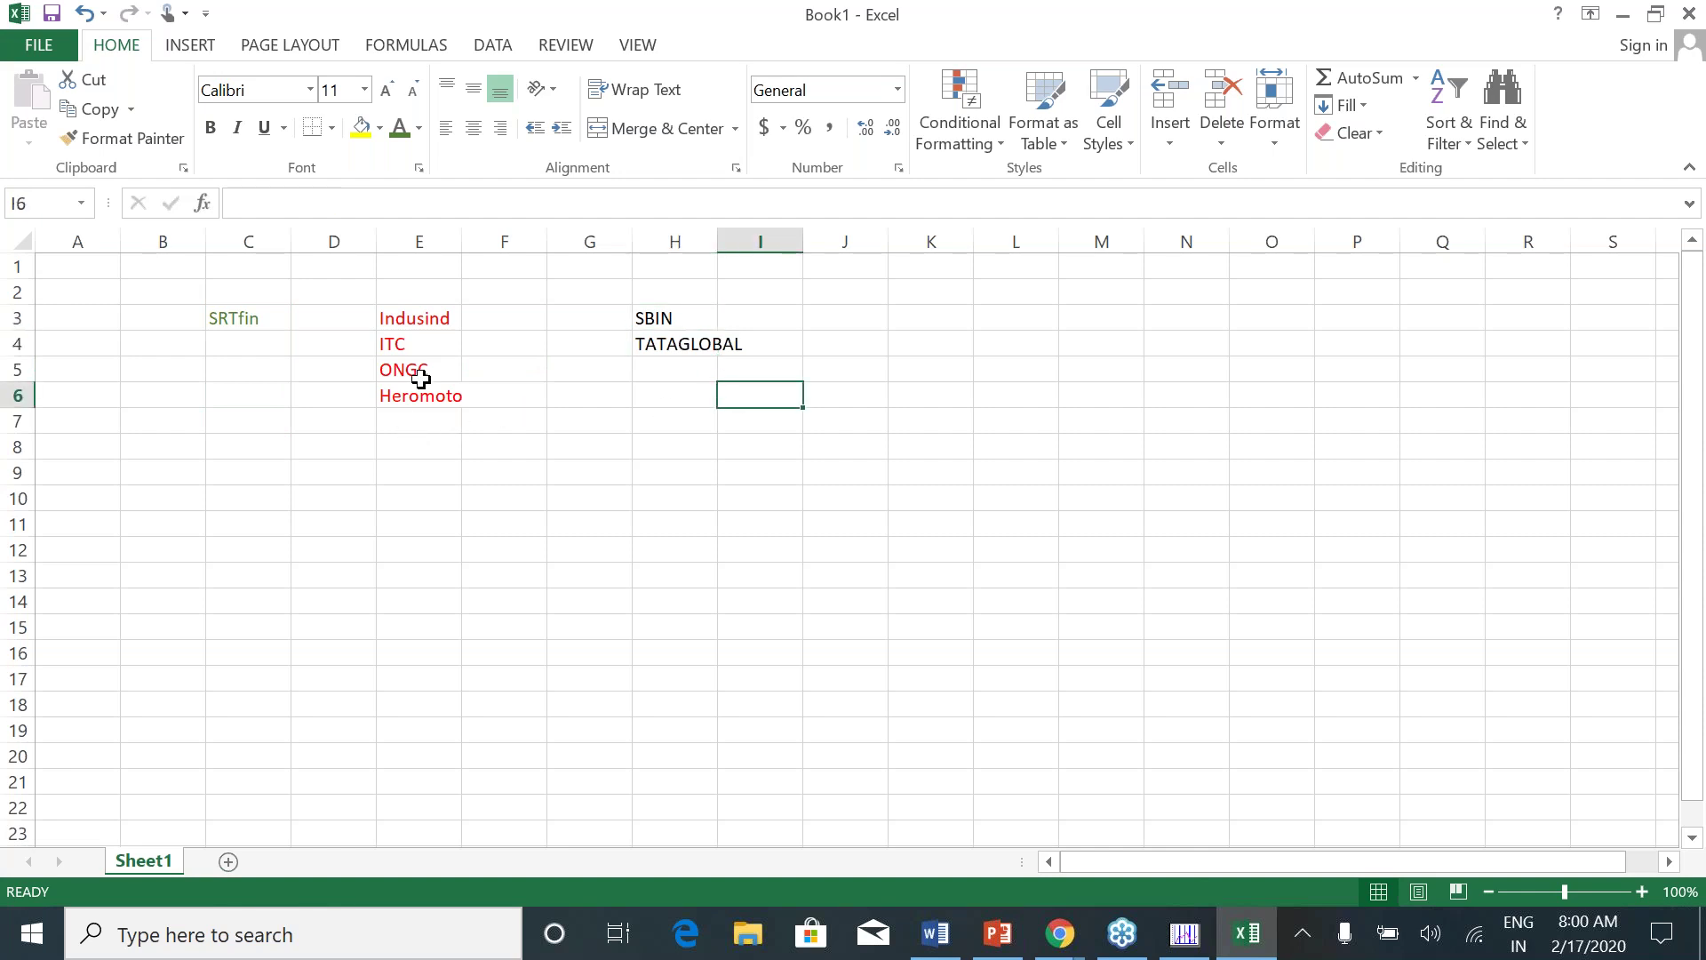
left_click(455, 322)
left_click(436, 359)
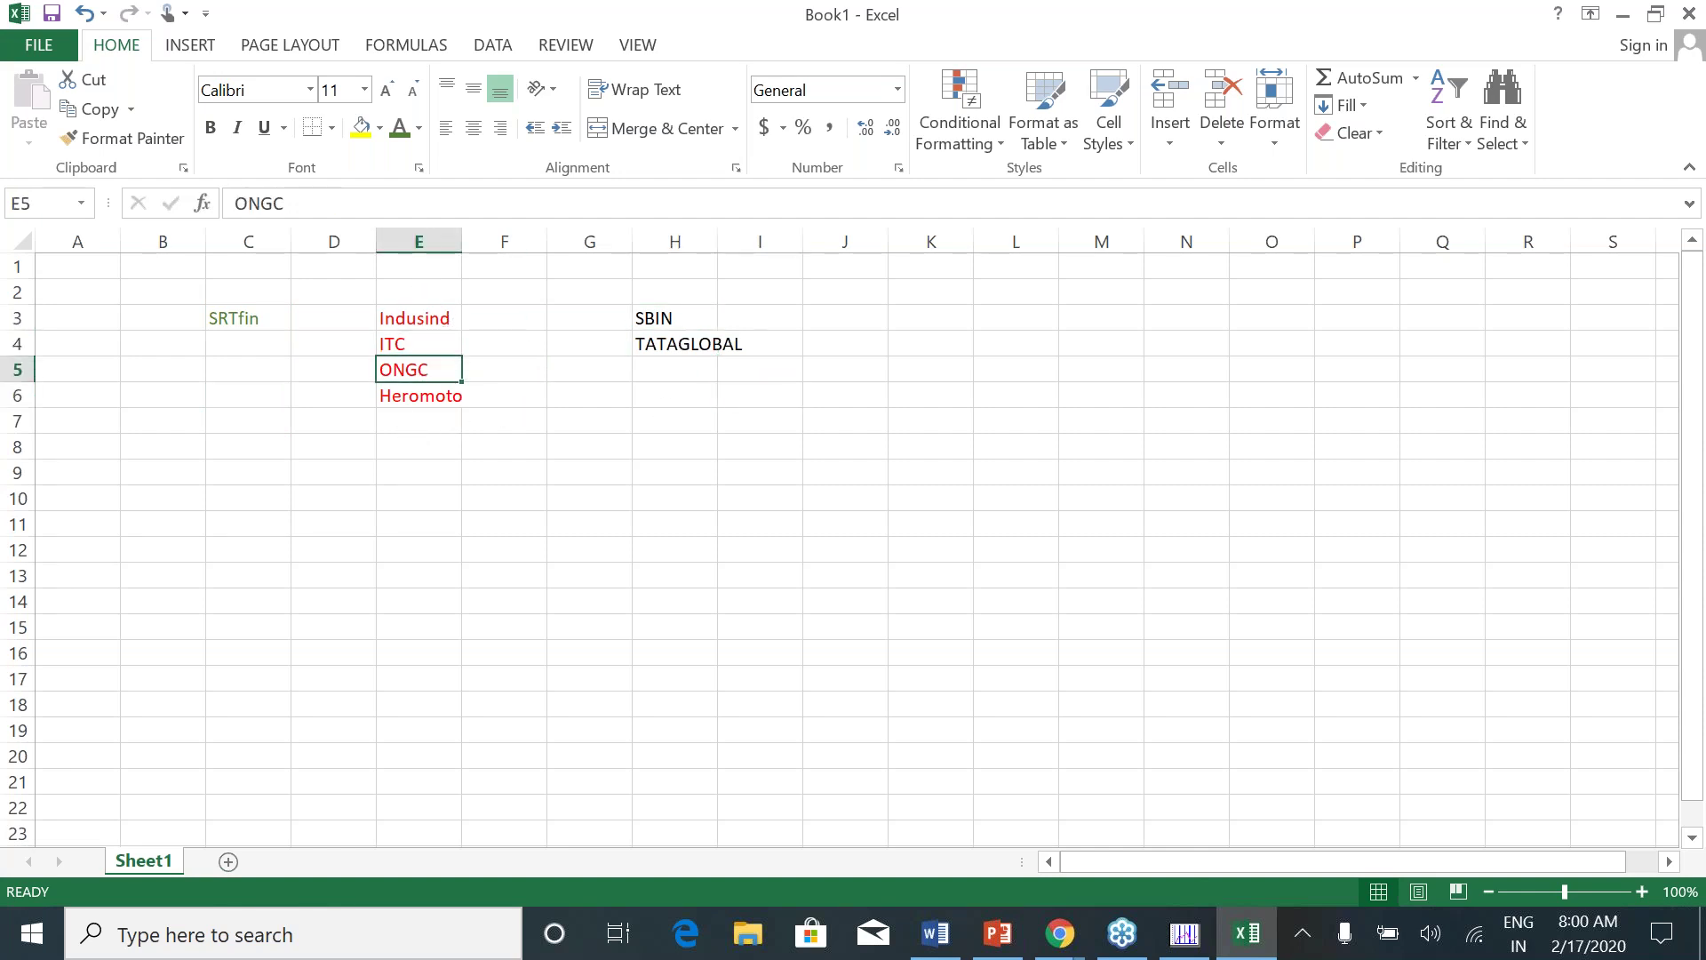
left_click(421, 322)
left_click(427, 394)
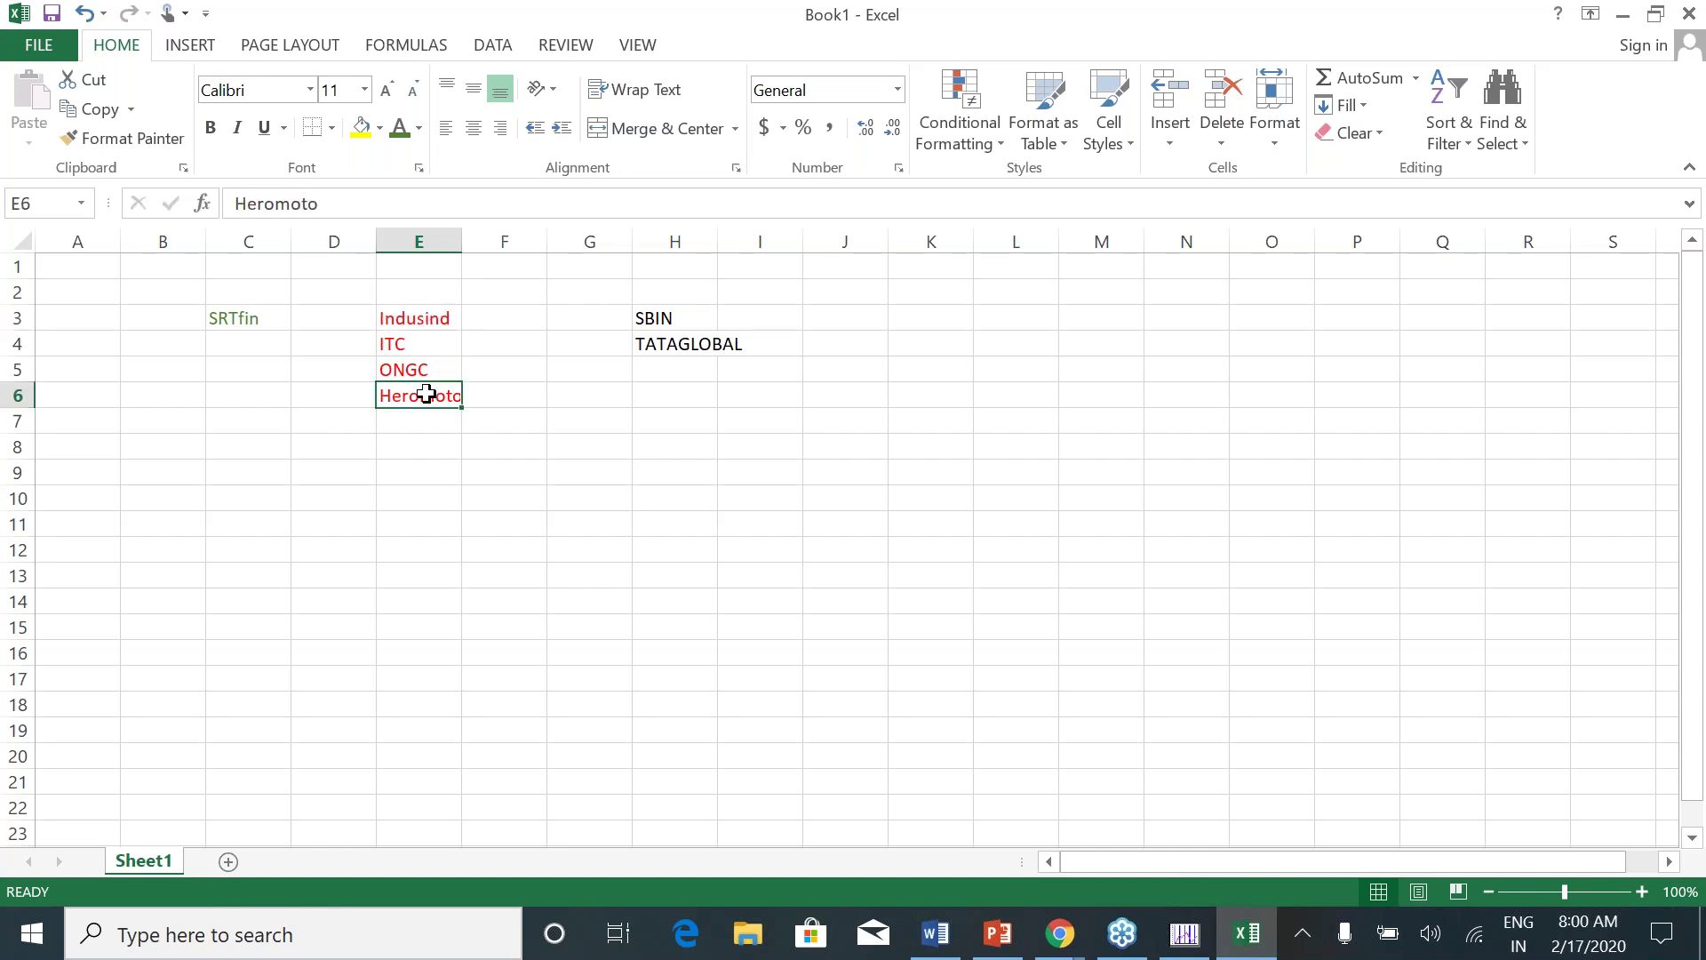
left_click(431, 419)
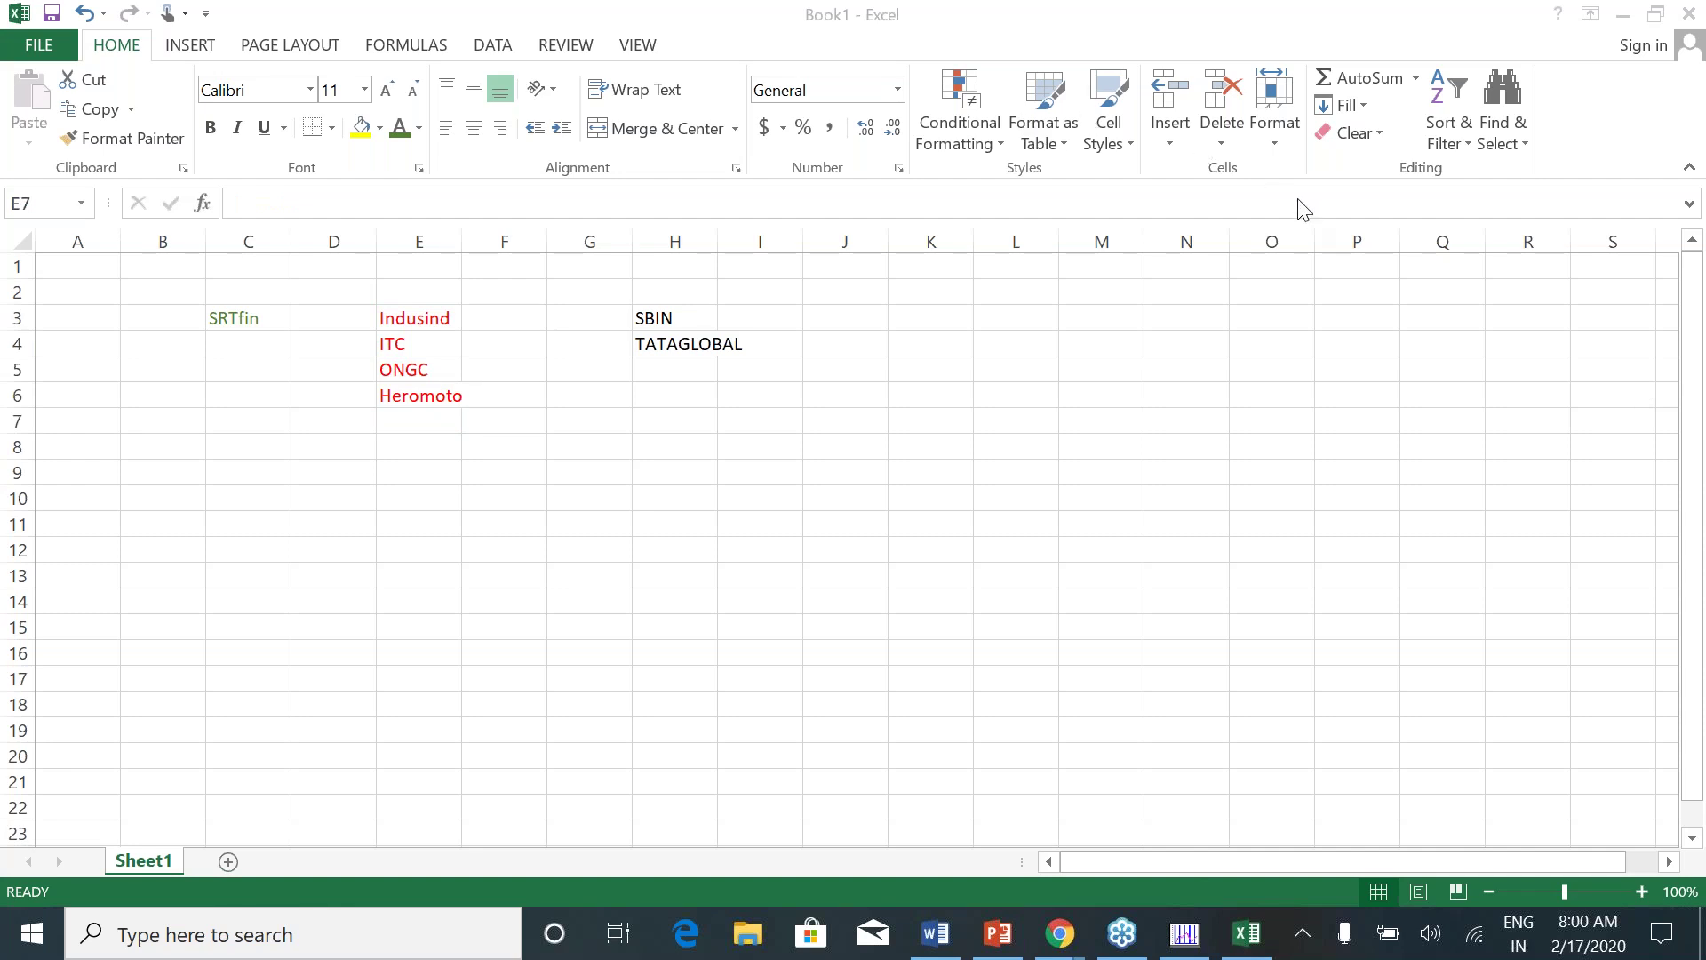
type("Bh")
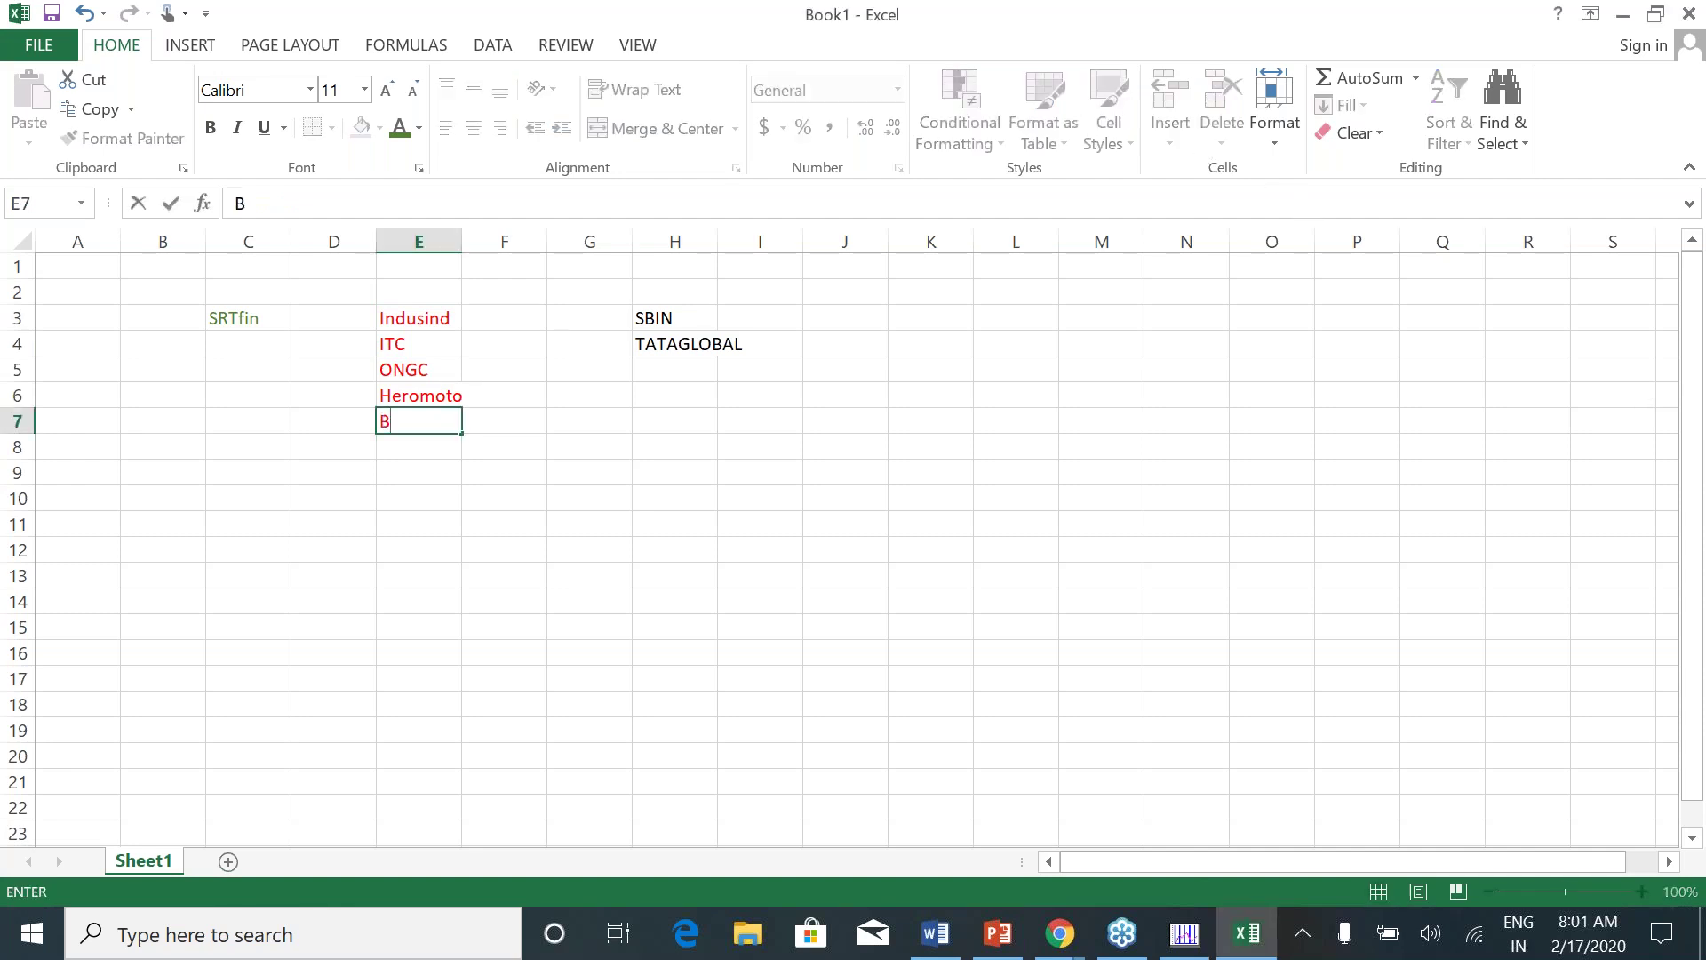
key("BackSpace")
key("BackSpace")
left_click(333, 369)
Enter Bhartiartl in cell C4 below SRTfin and select that cell
left_click(248, 343)
type("Bhartiartl")
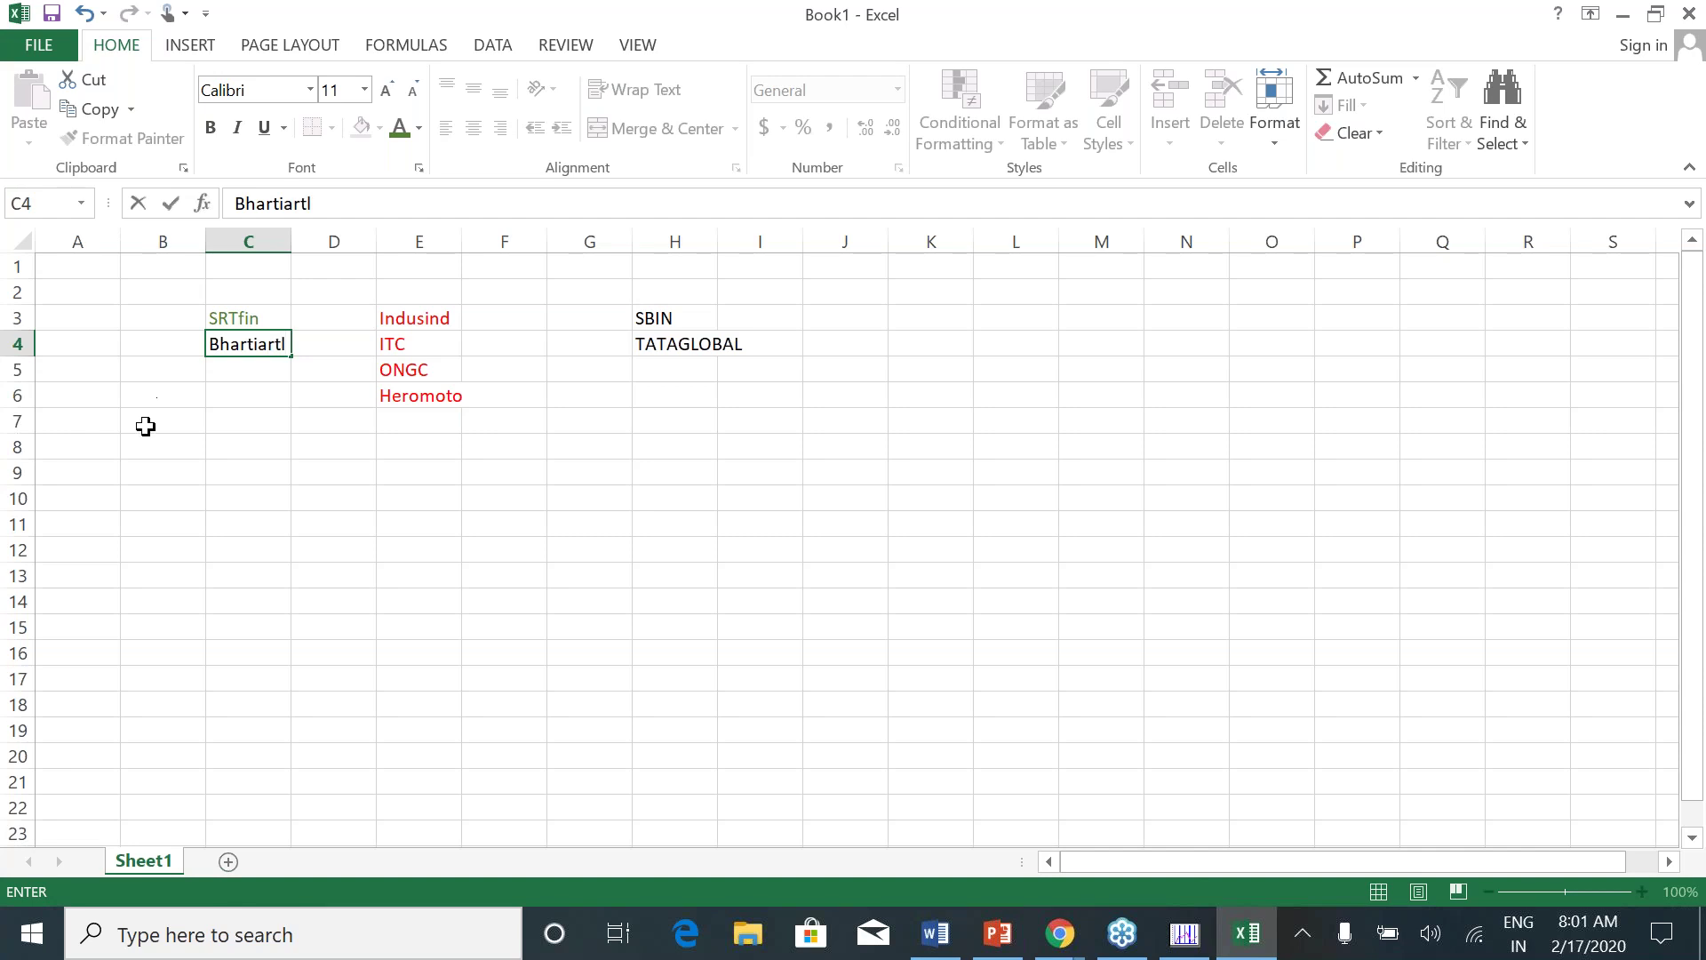
left_click(146, 427)
left_click(237, 343)
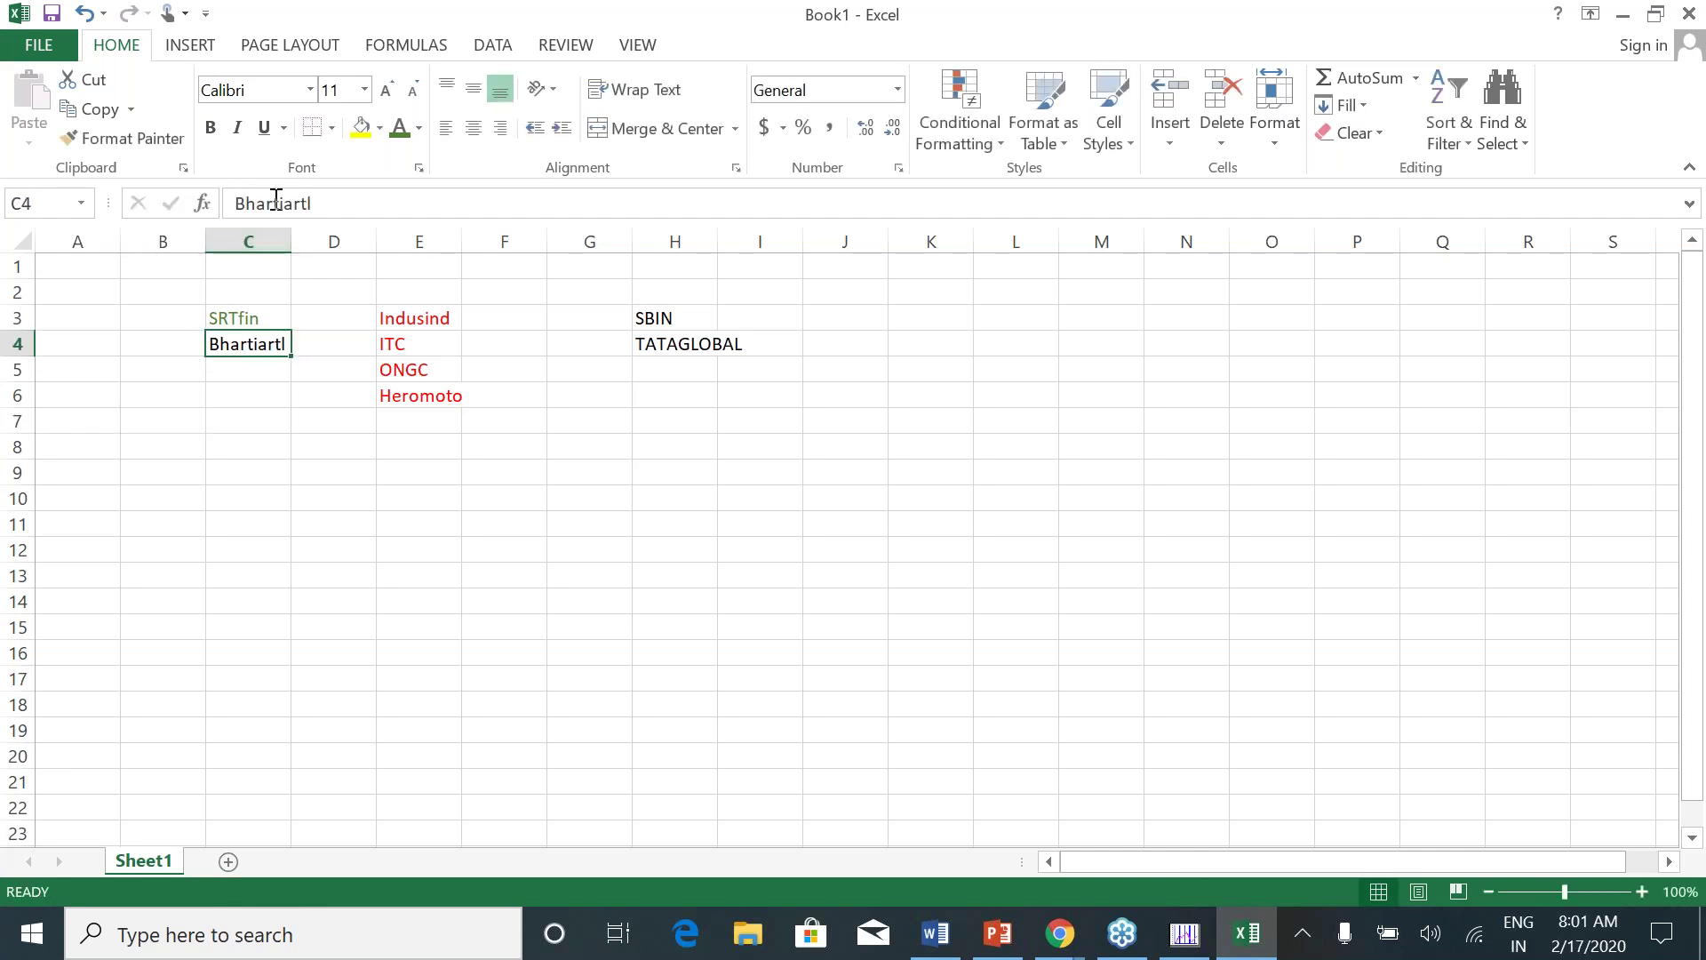
Colour the Bhartiartl text in C4 dark green and deselect the cell
left_click(418, 130)
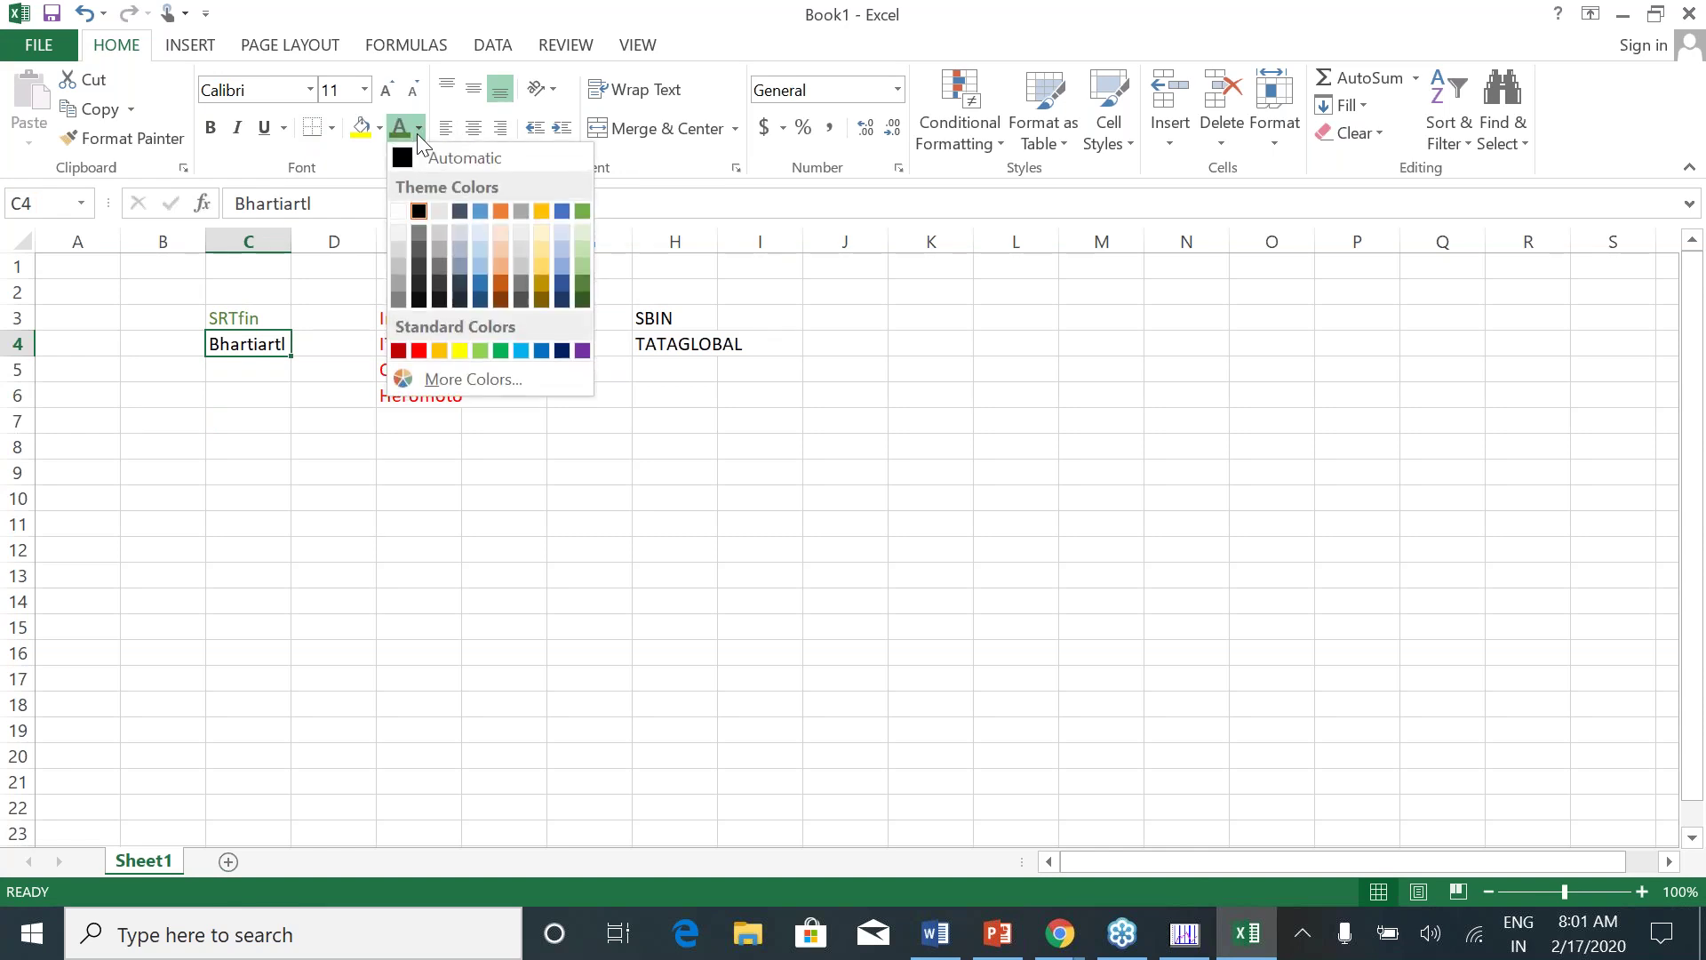
left_click(579, 282)
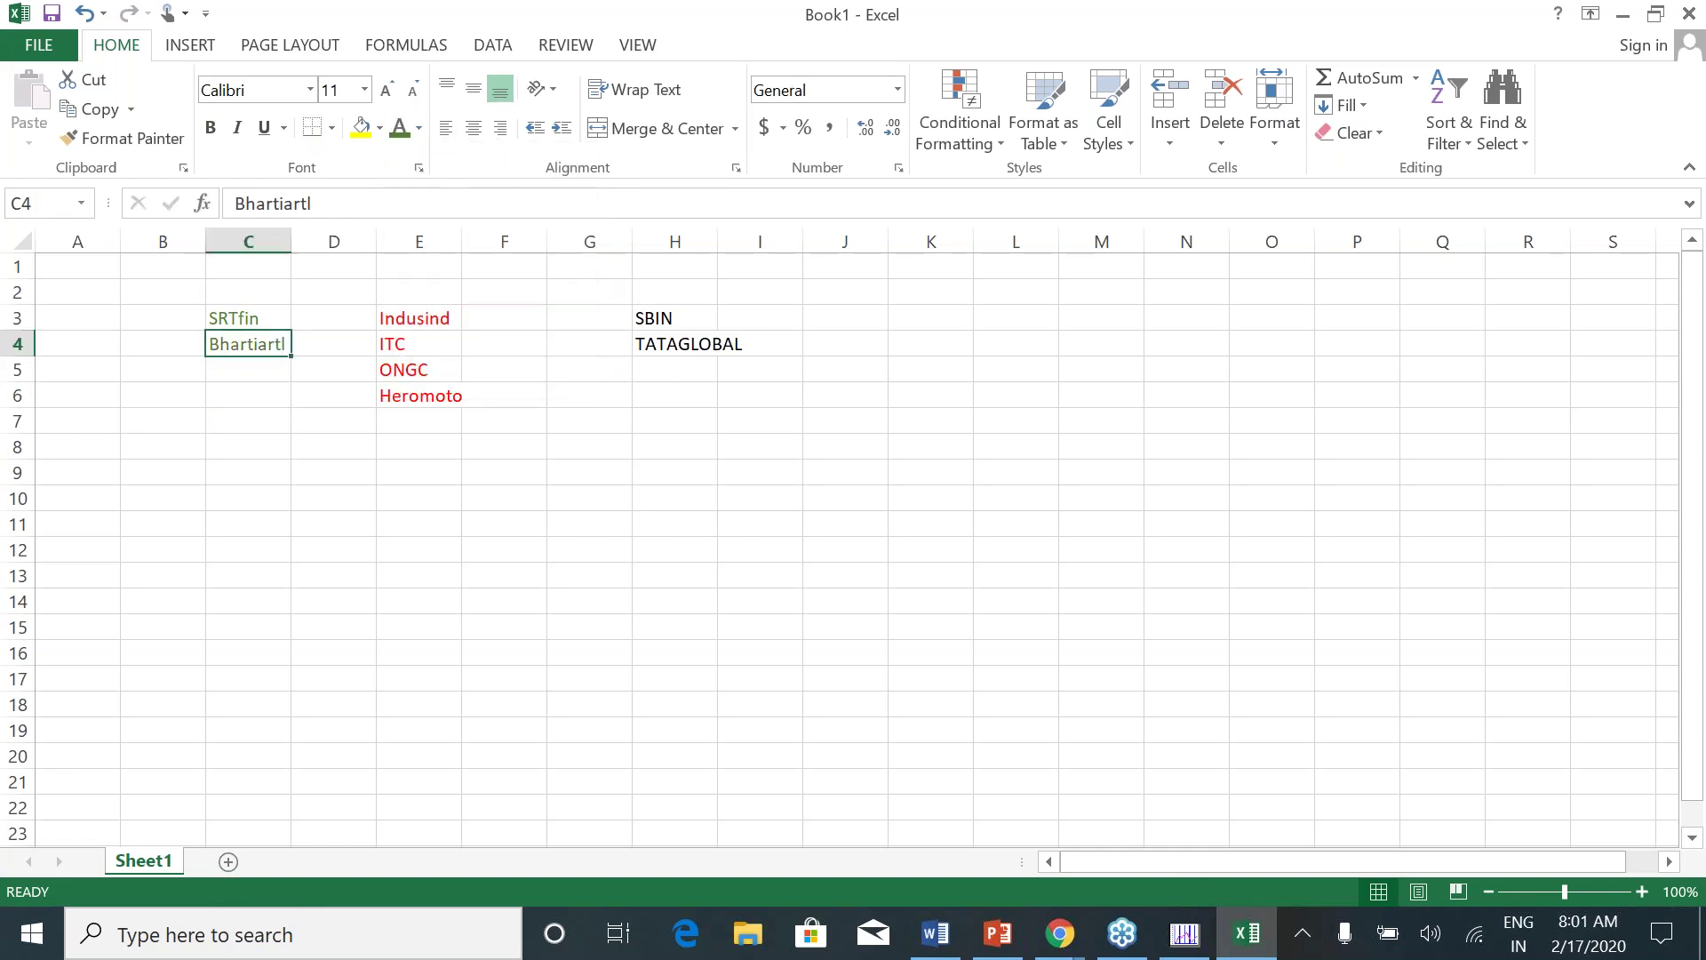
left_click(738, 322)
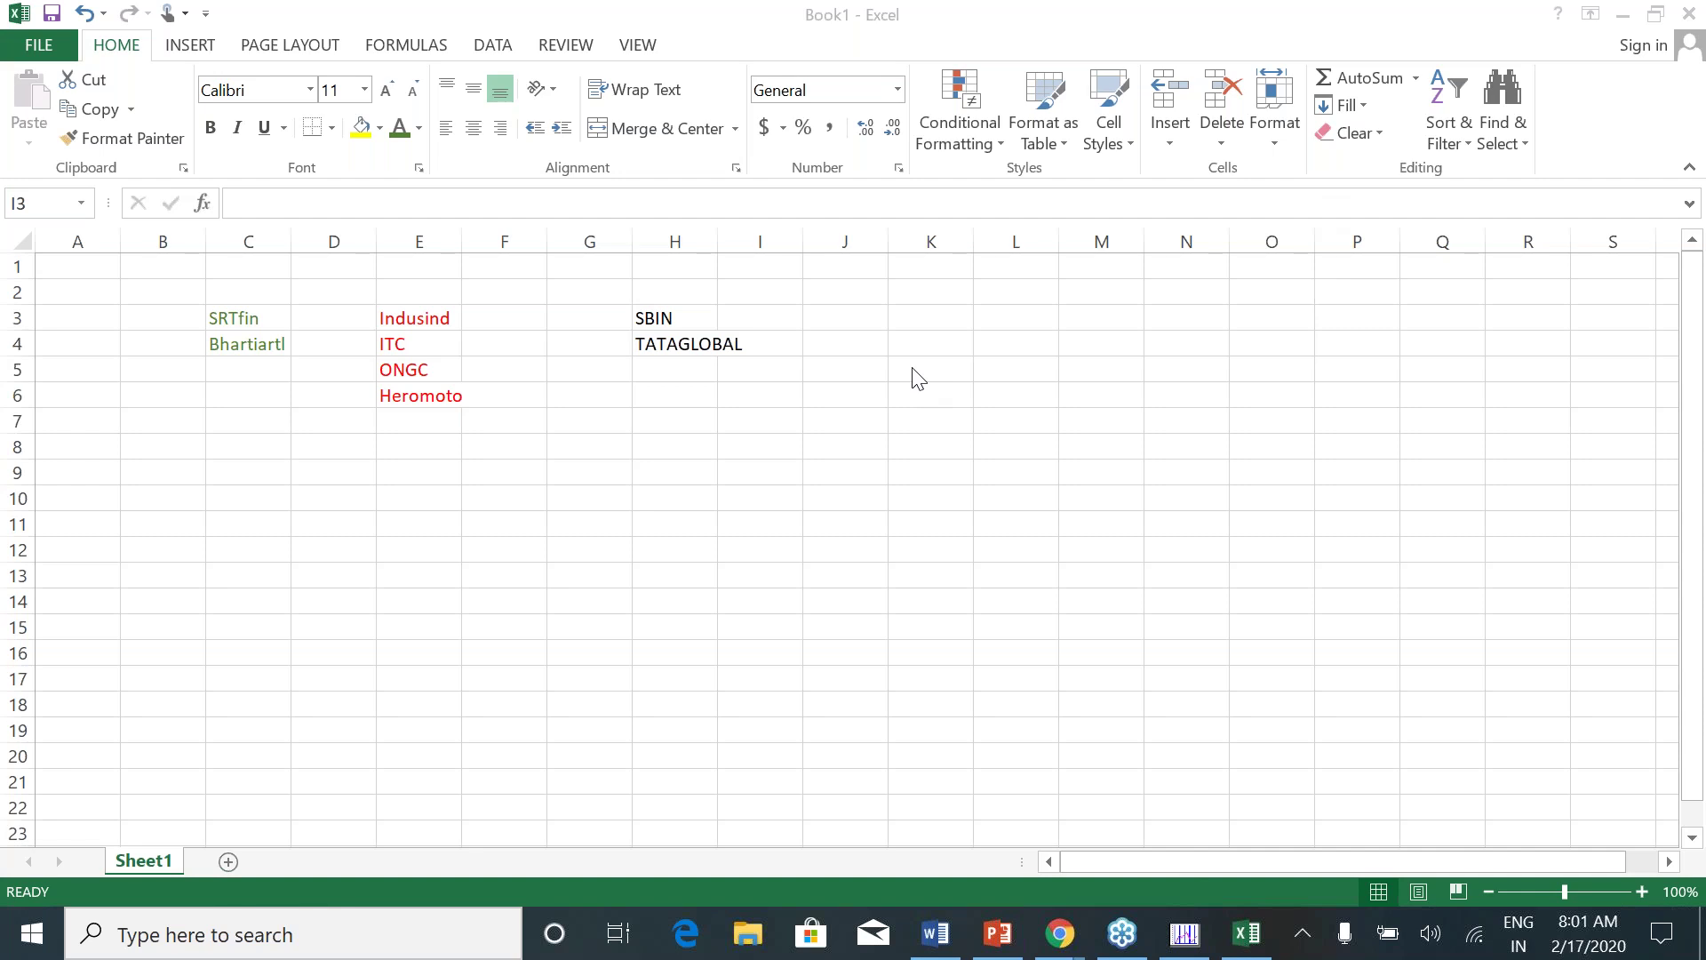
left_click(695, 378)
left_click(703, 394)
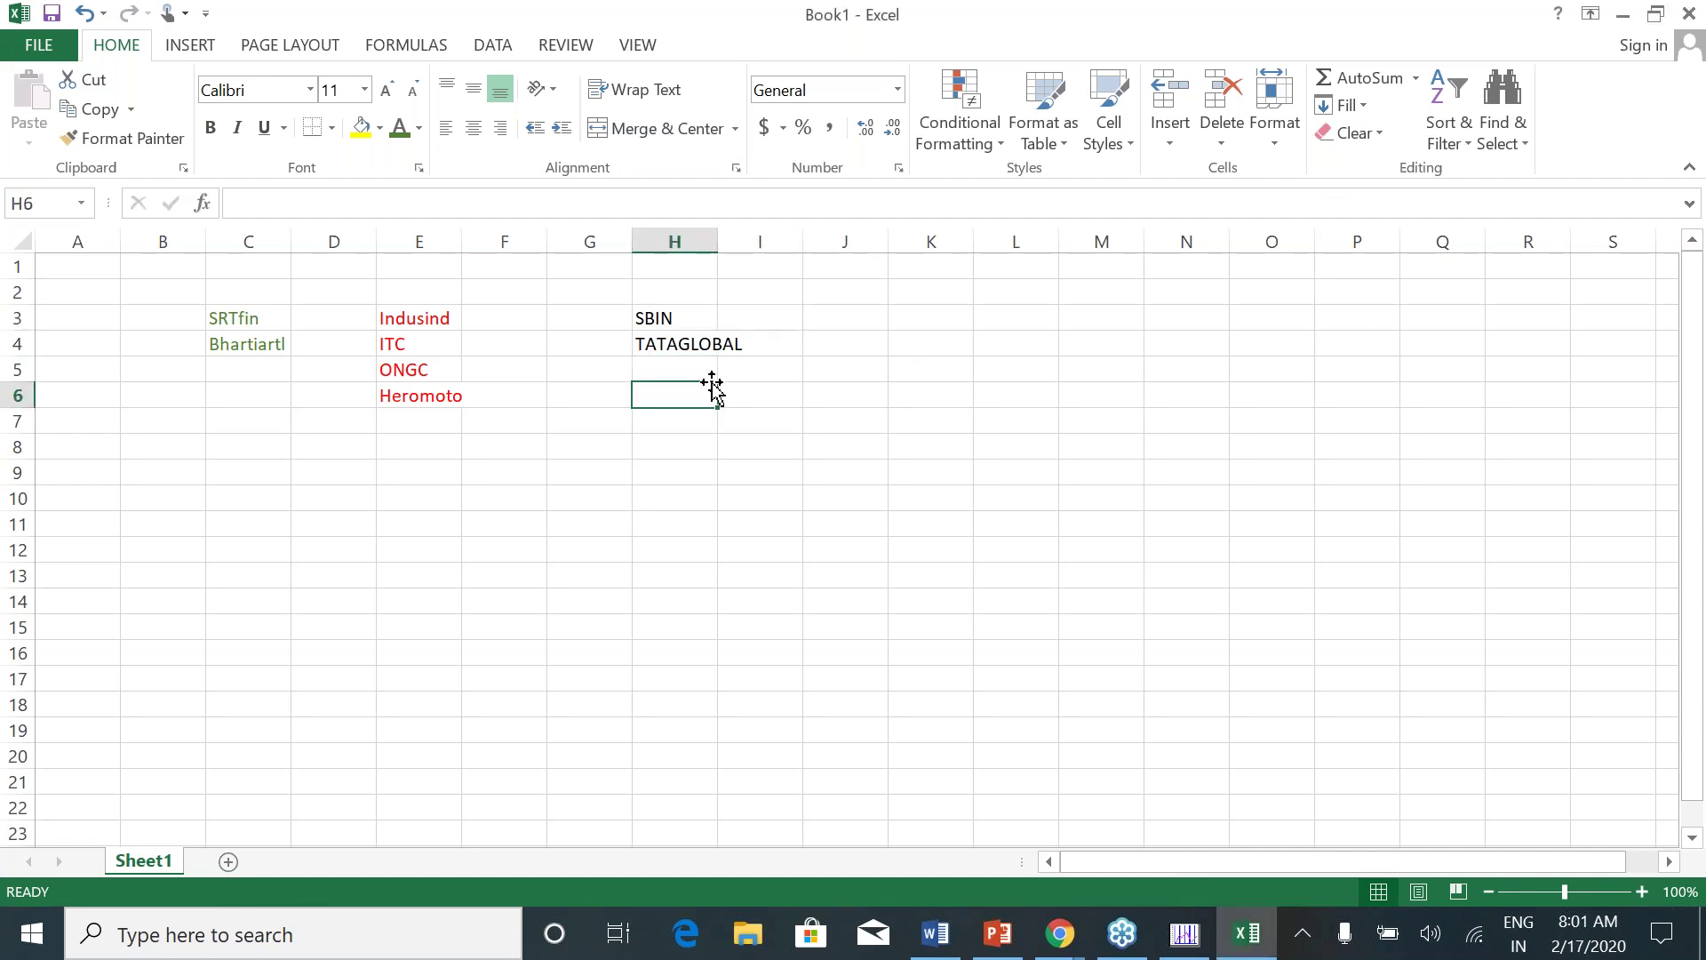
Switch to the stock charting program and open the APOLLOHOSP chart from the NSE Cash scrips
left_click(1185, 933)
type("APO")
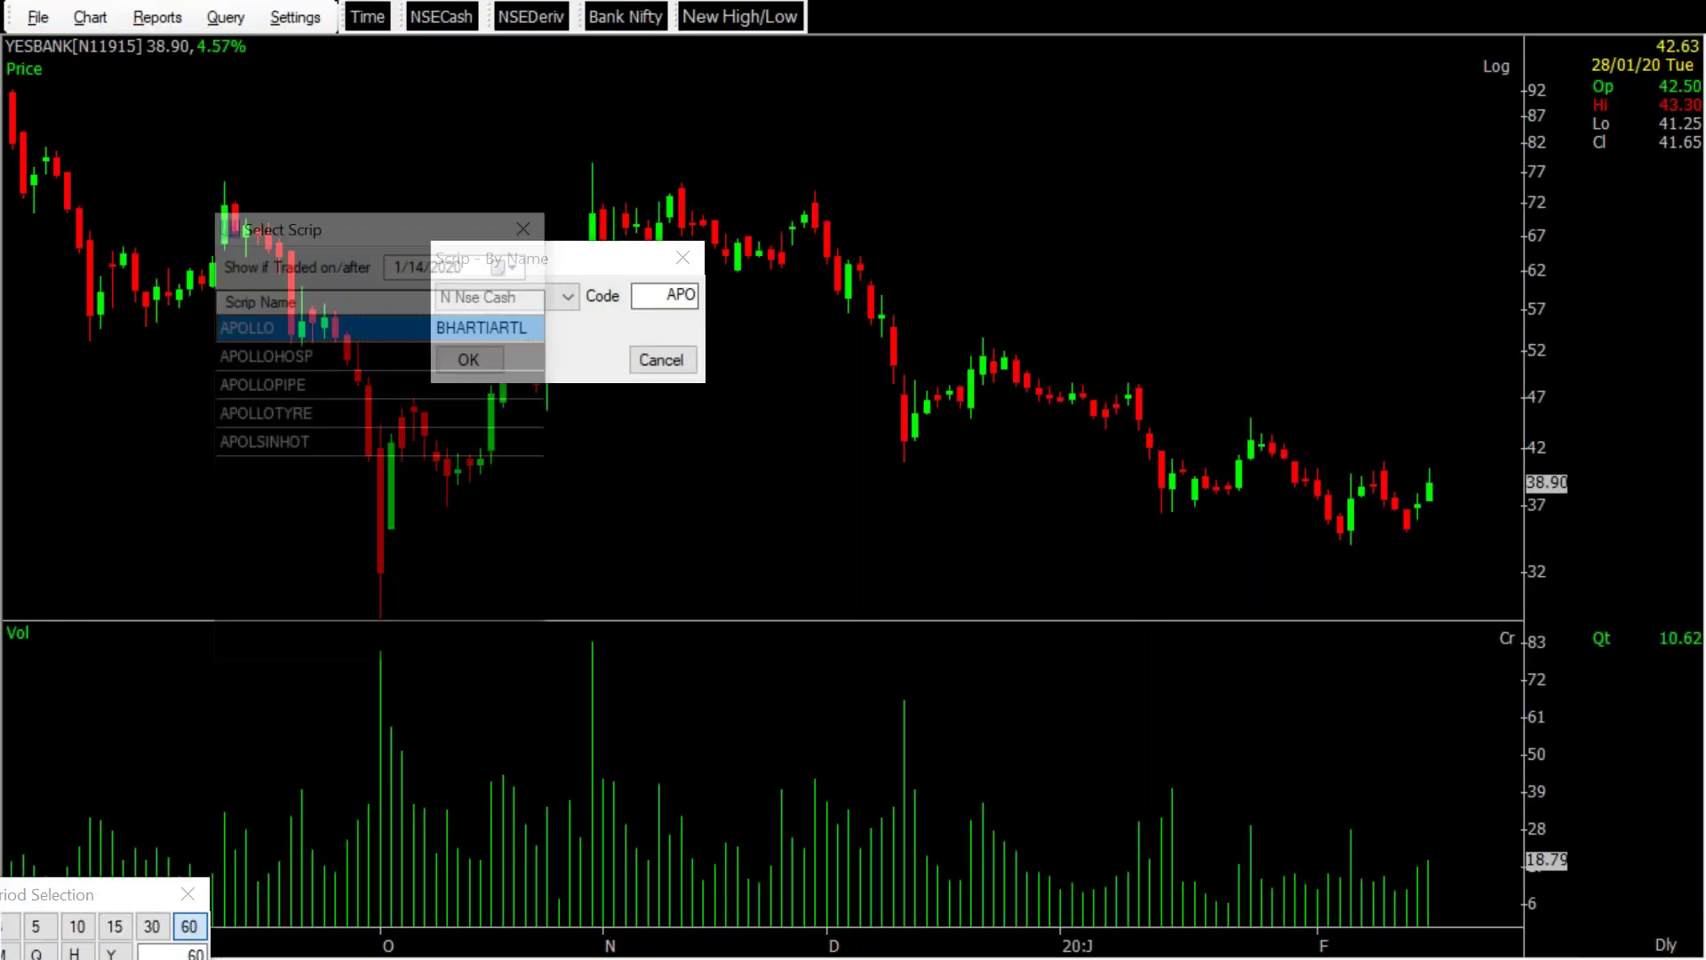
key("Down")
key("Return")
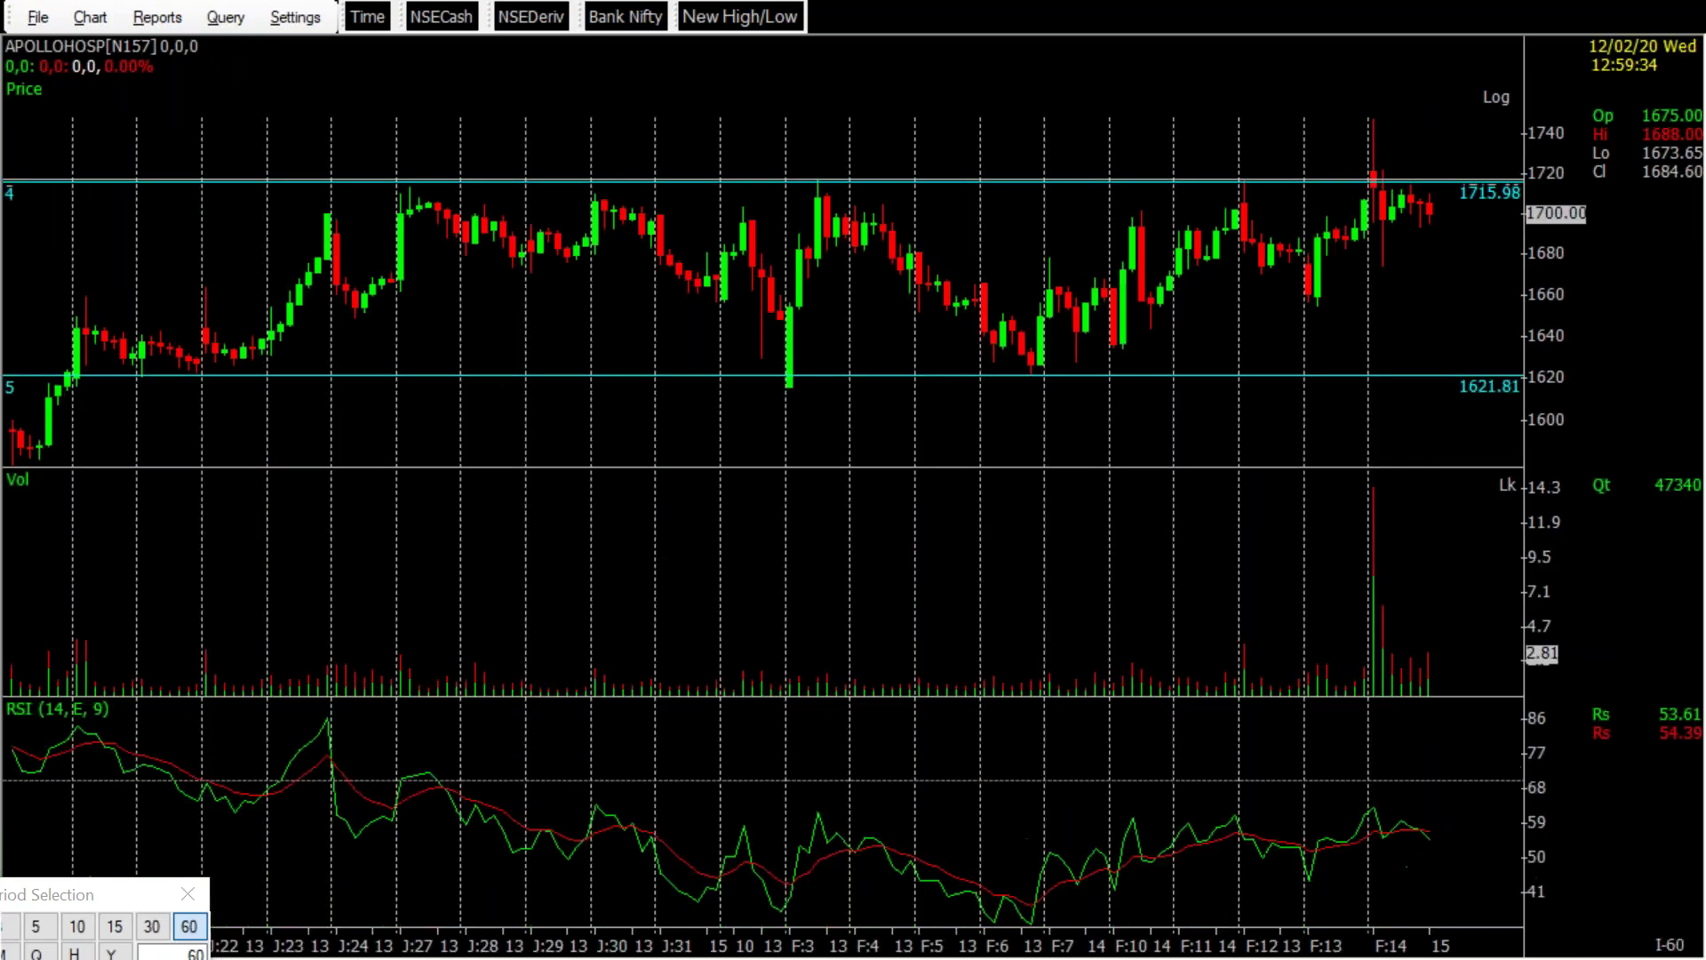
Examine APOLLOHOSP's 60-minute price, volume and RSI over shorter and longer periods against the horizontal levels at 1715.98 and 1621.81
scroll(1468, 305, "up", 2)
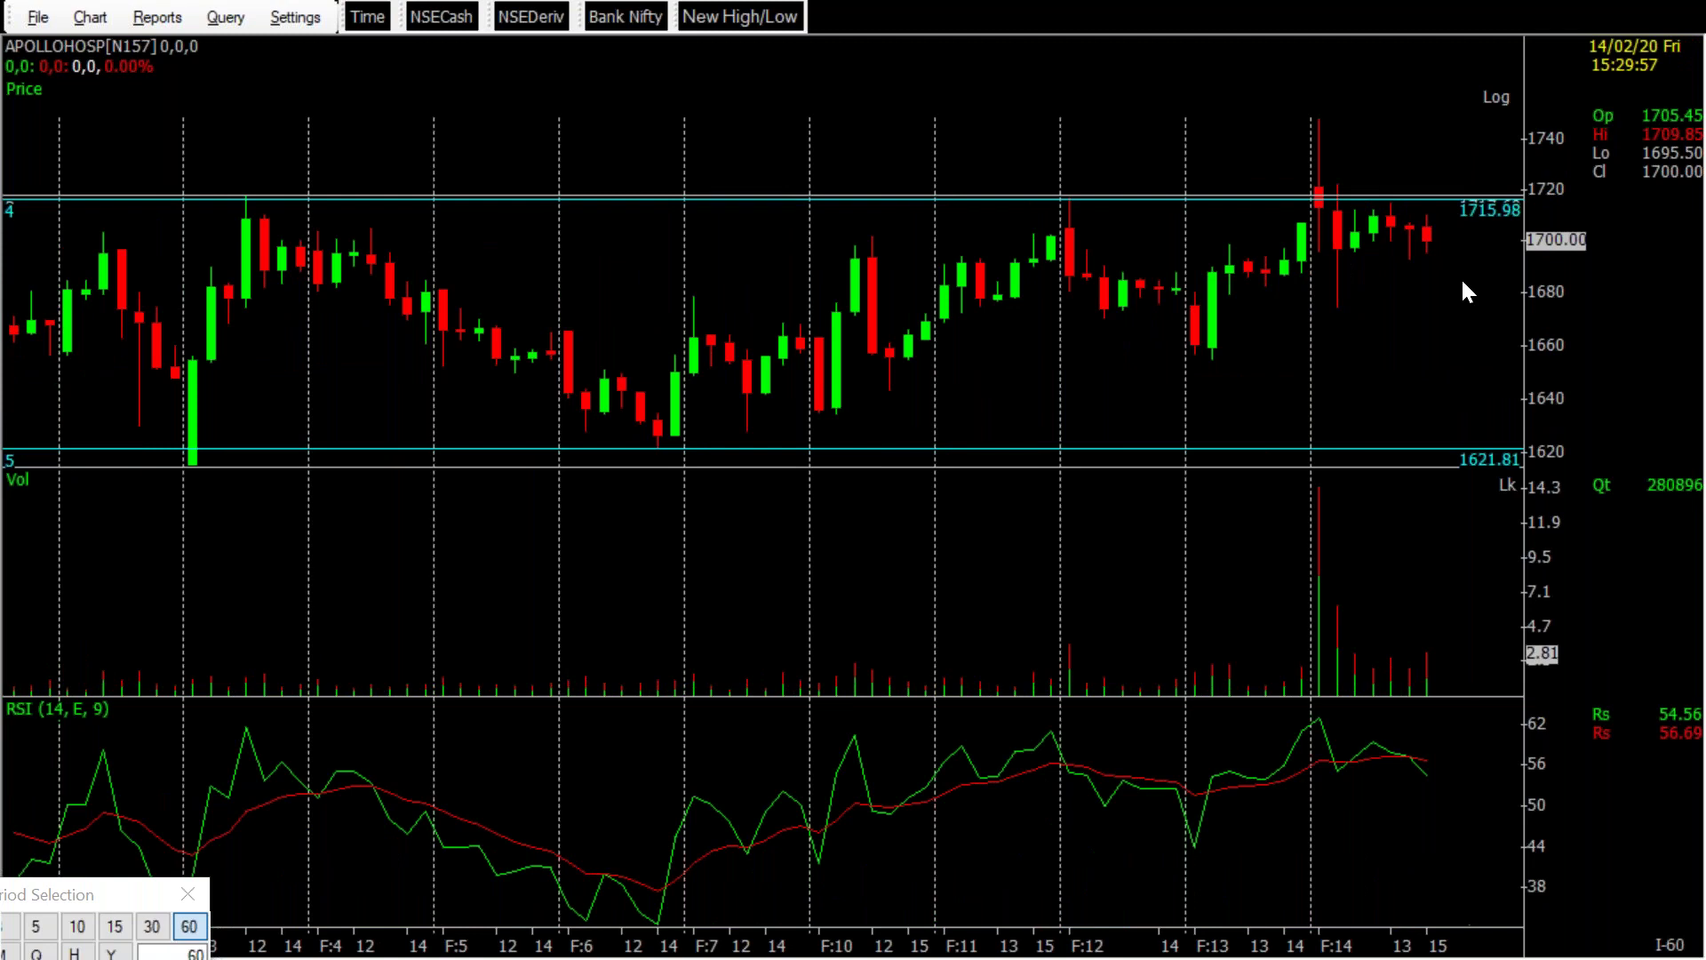
scroll(1463, 281, "down", 1)
scroll(1463, 283, "down", 1)
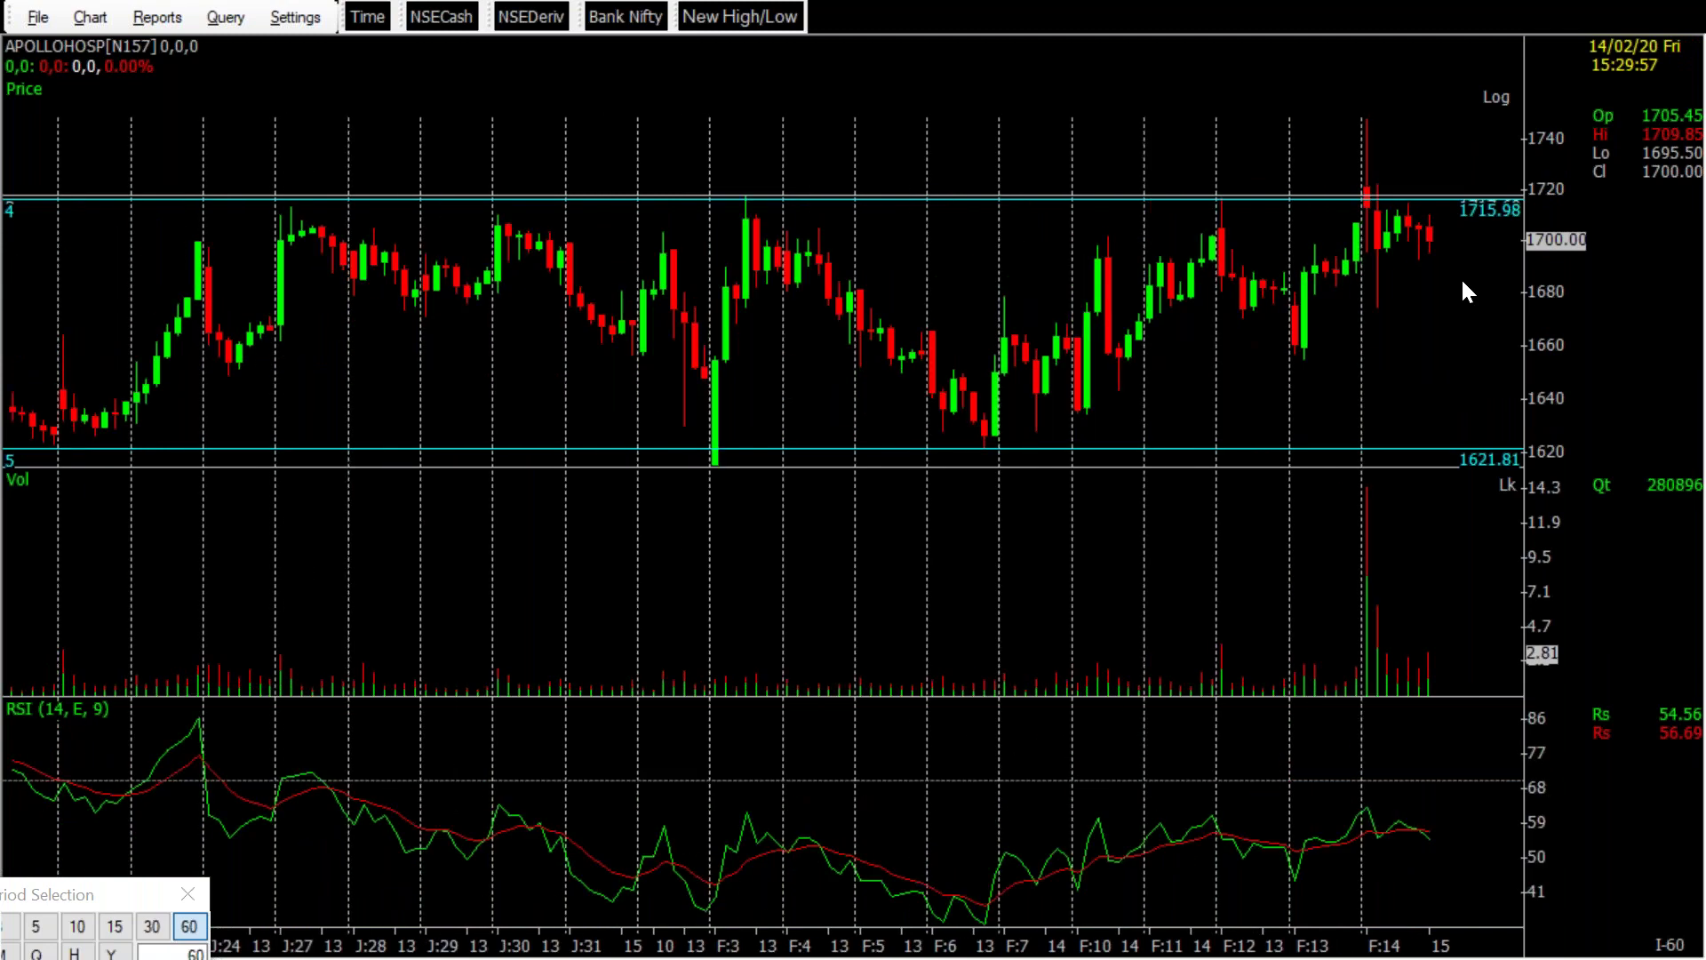
scroll(1463, 282, "down", 1)
scroll(1466, 292, "up", 2)
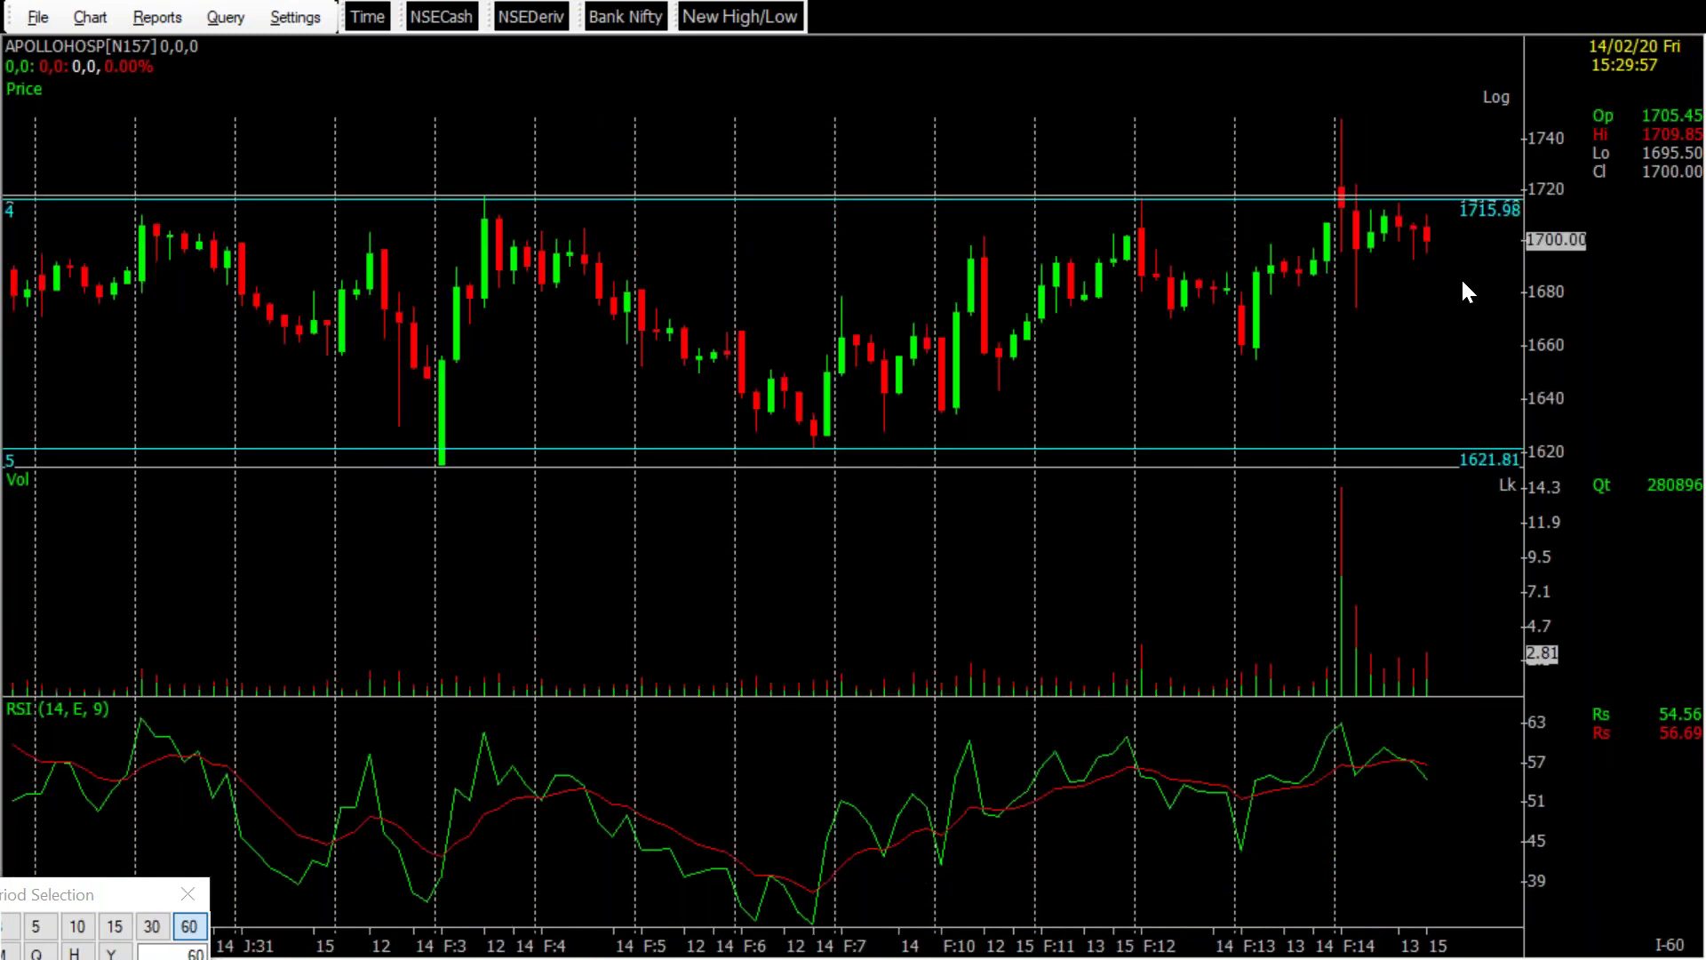
scroll(1467, 292, "down", 1)
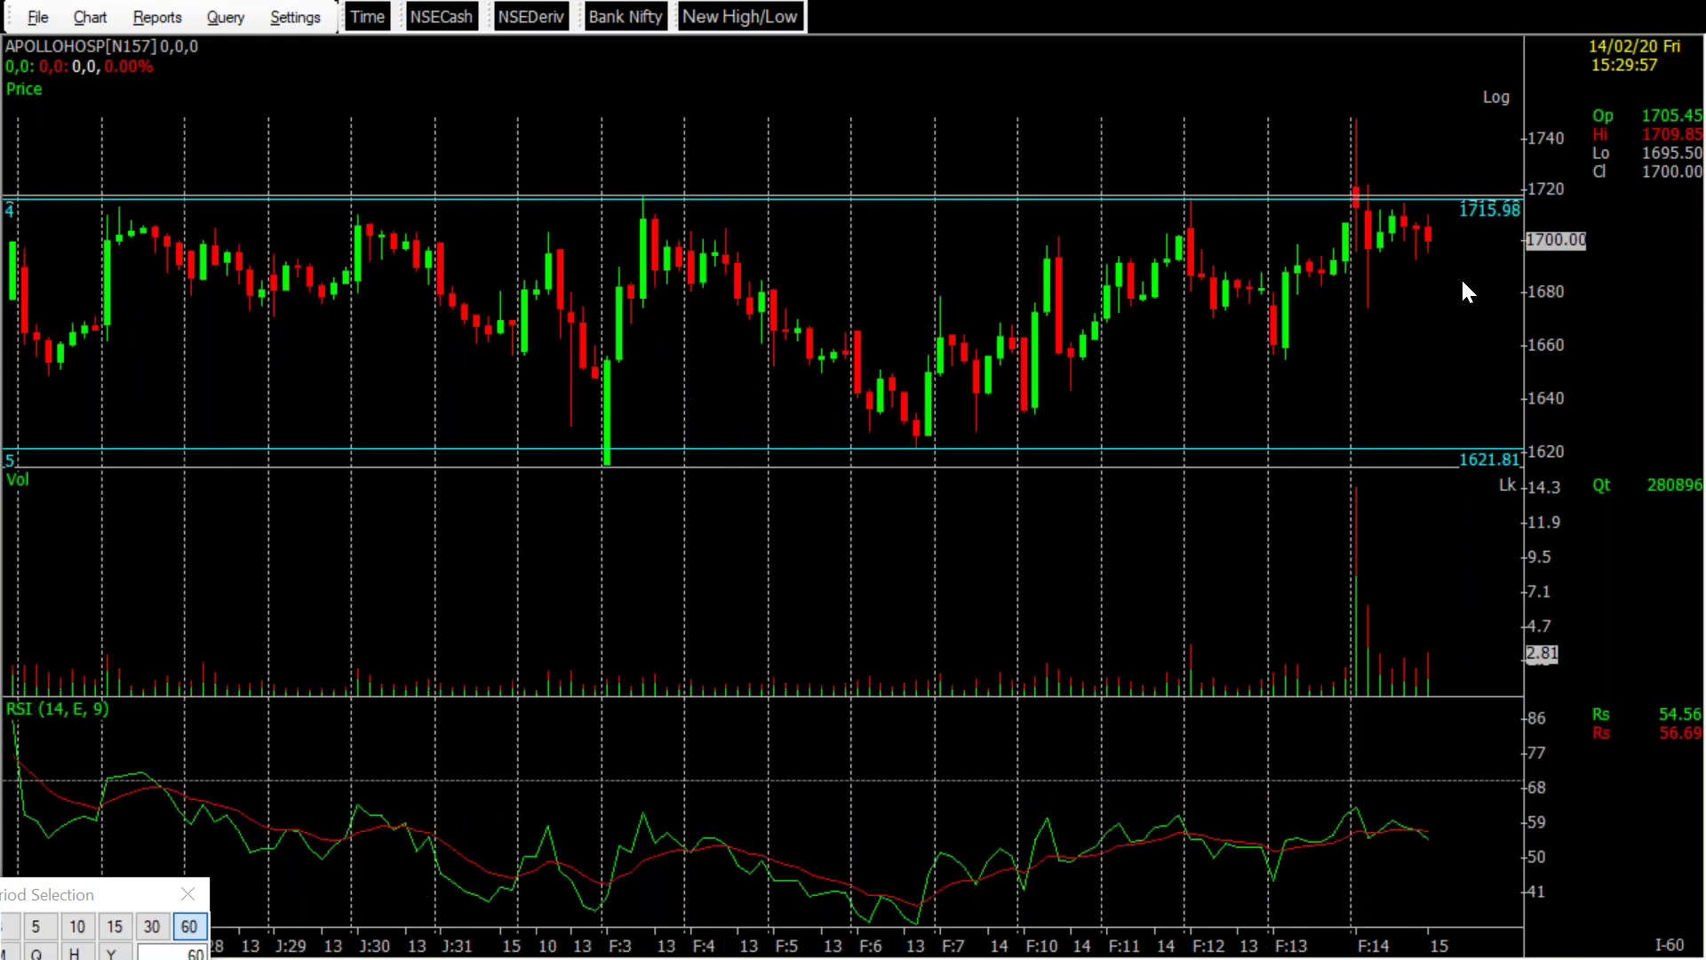
scroll(1467, 292, "down", 1)
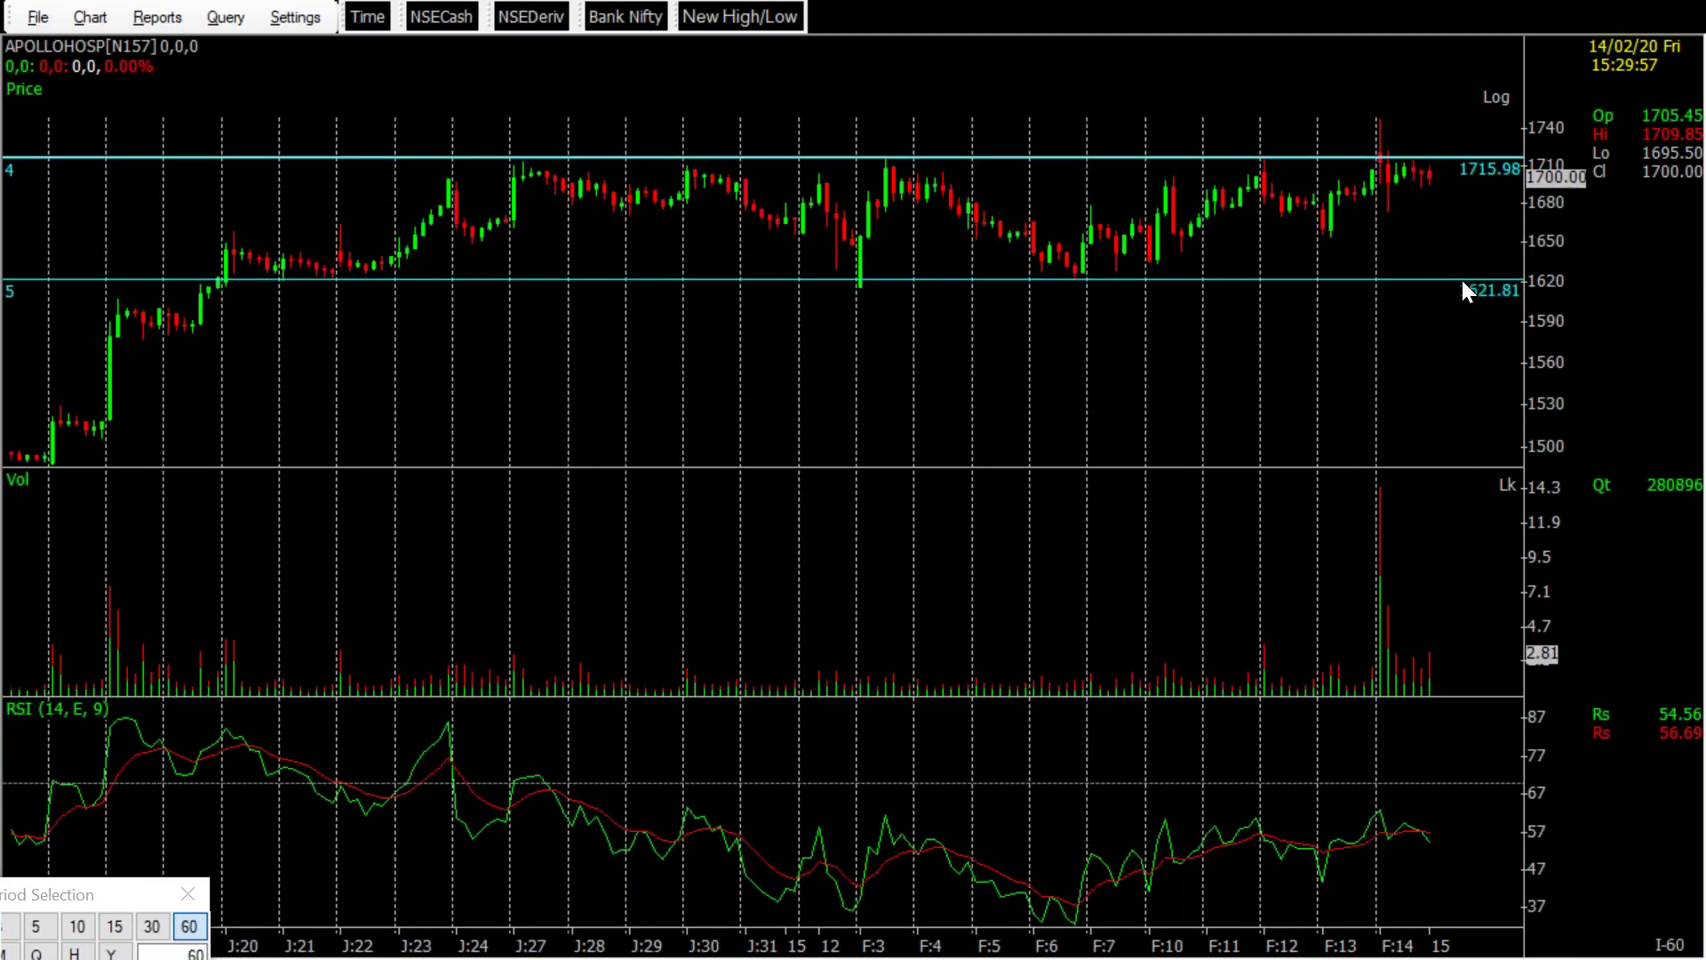
scroll(1462, 281, "down", 3)
scroll(1465, 284, "up", 2)
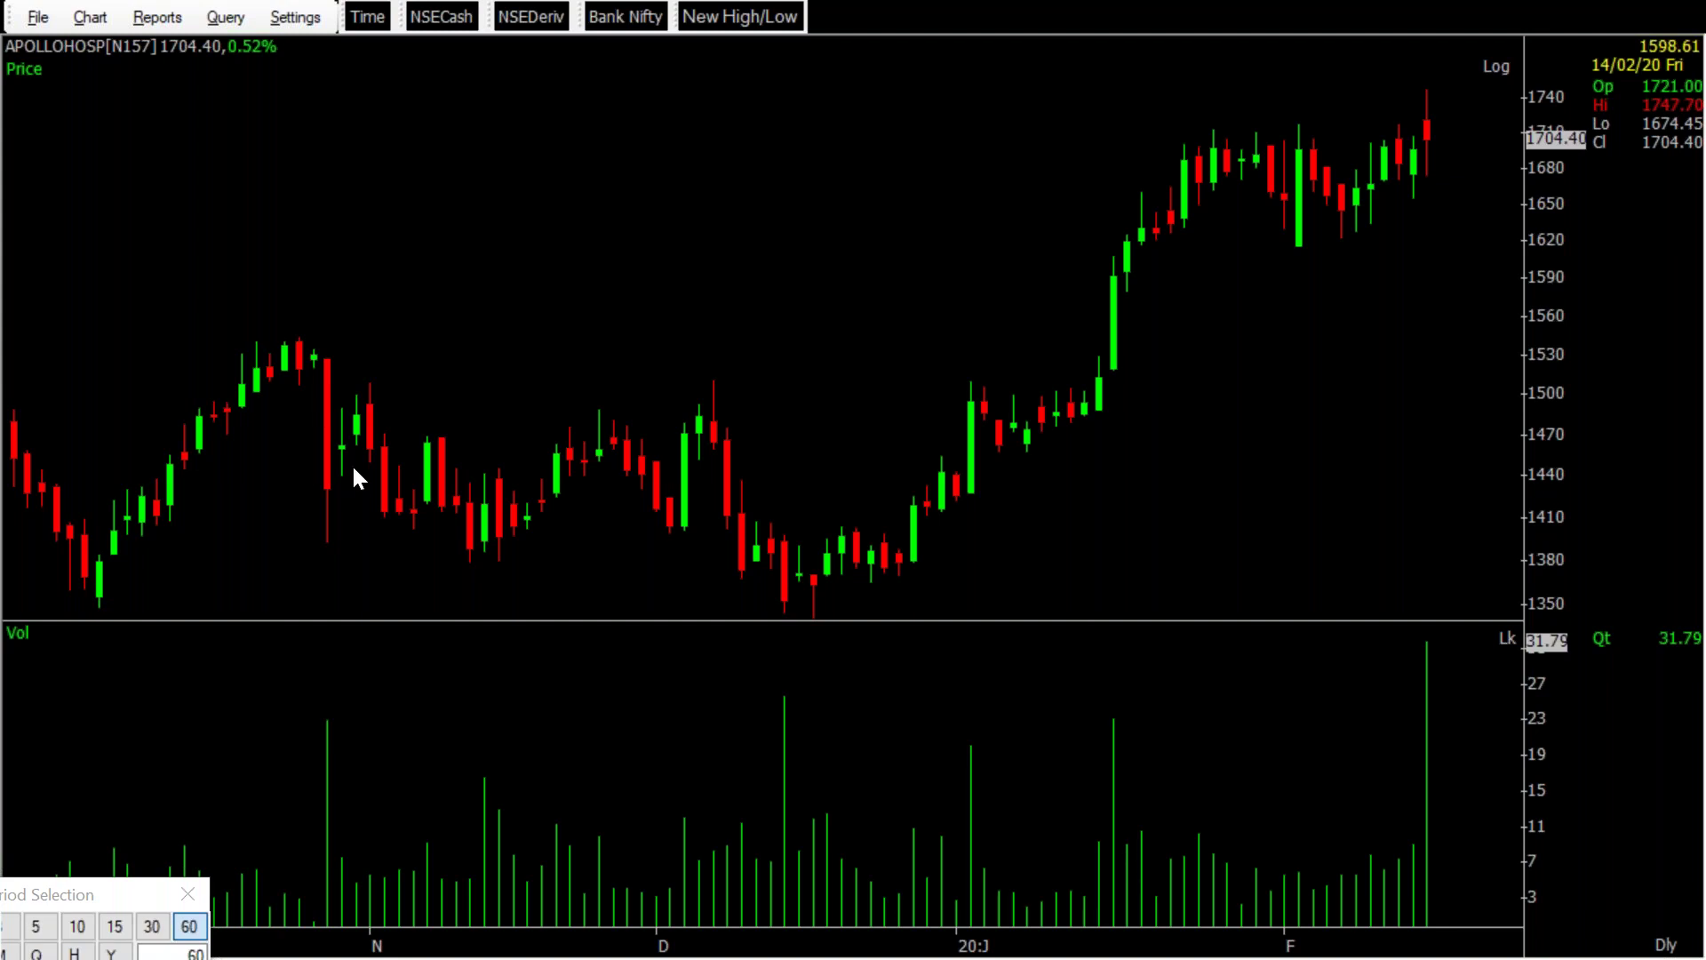
Return to the Excel sheet and add Petronet to the red stock list in cell E7
key("alt+Tab")
left_click(413, 421)
type("Petronet")
left_click(634, 516)
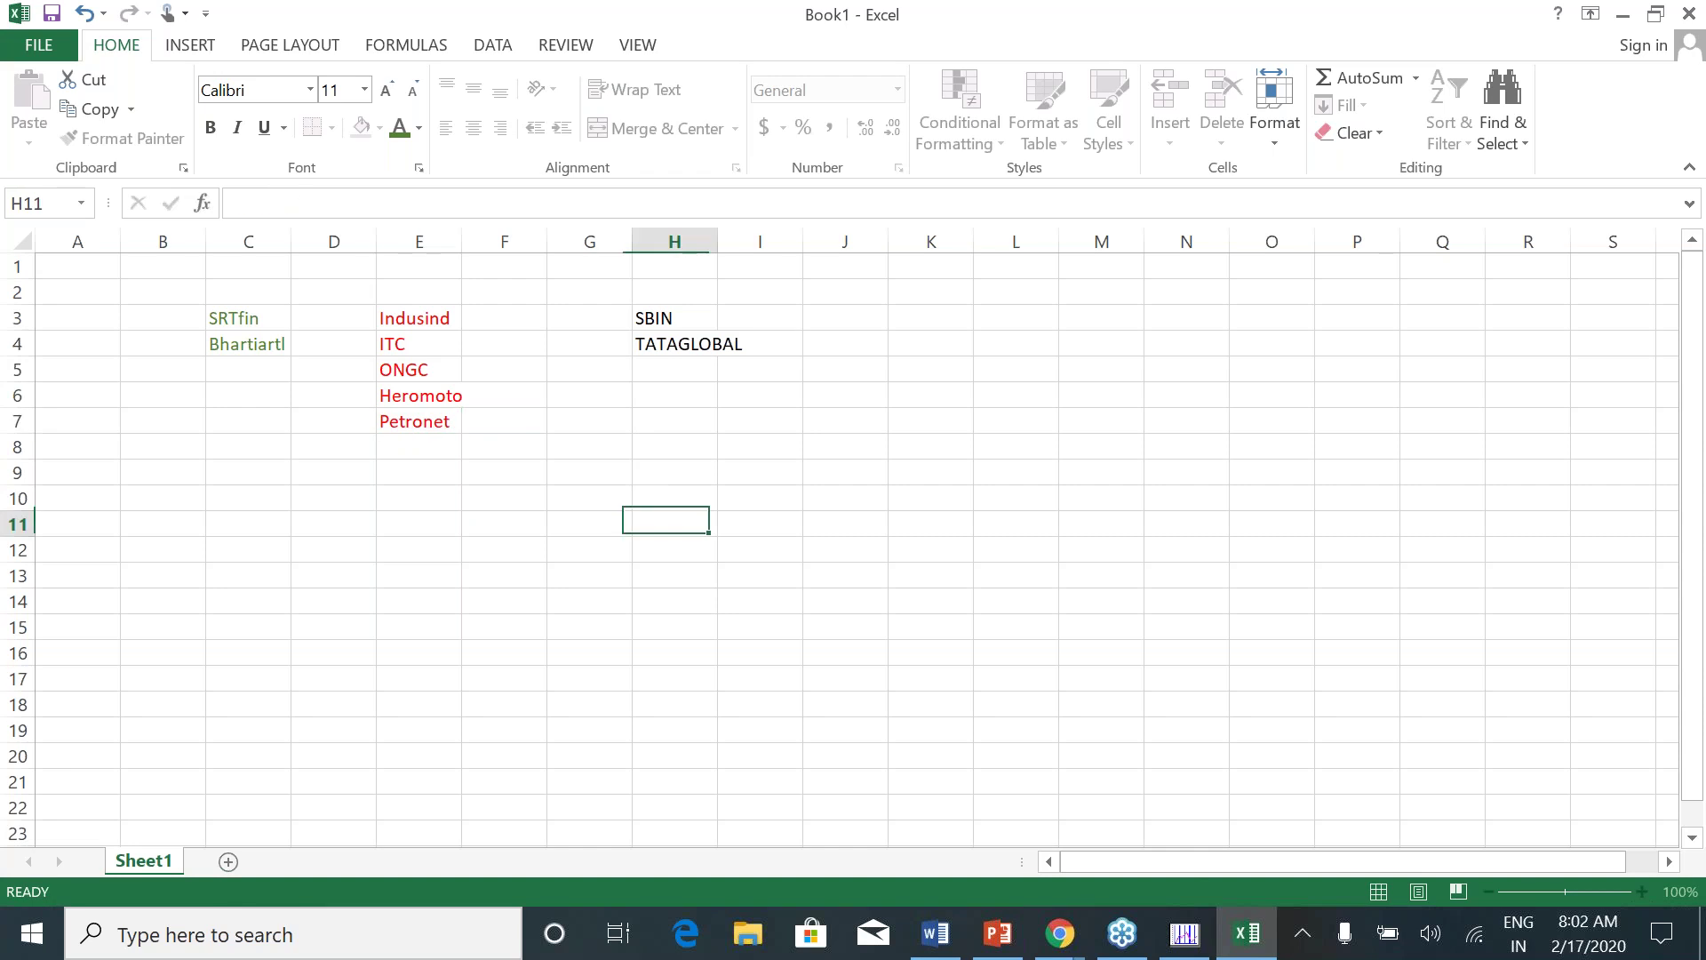